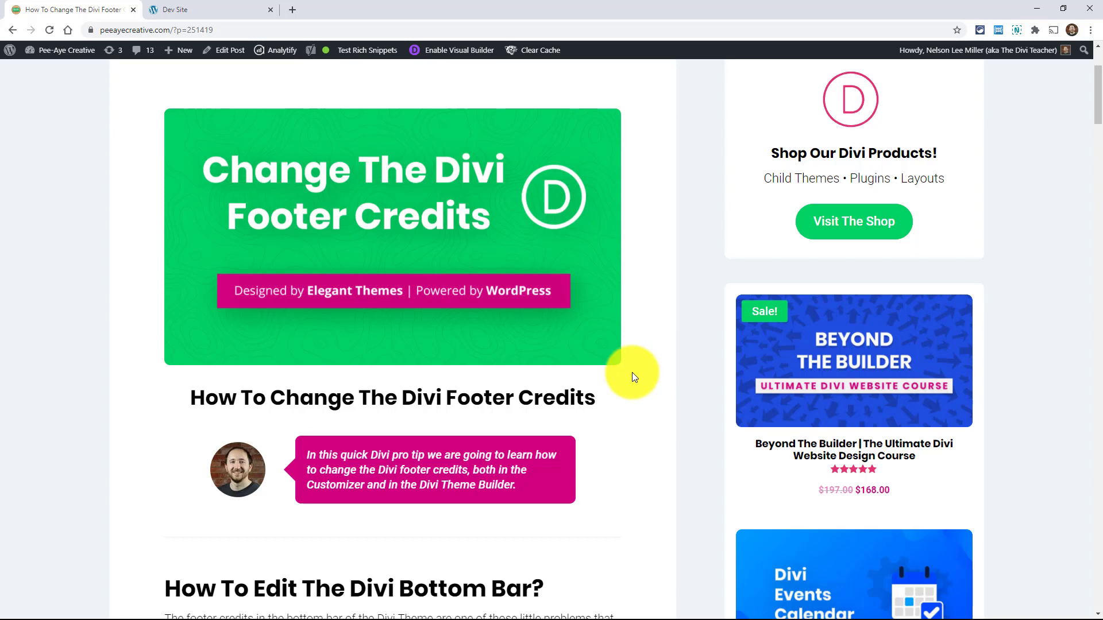
Step: Switch to the dev site's Divi blog and scroll to its default Elegant Themes / WordPress credits
scroll(632, 377, "down", 1)
scroll(624, 382, "up", 2)
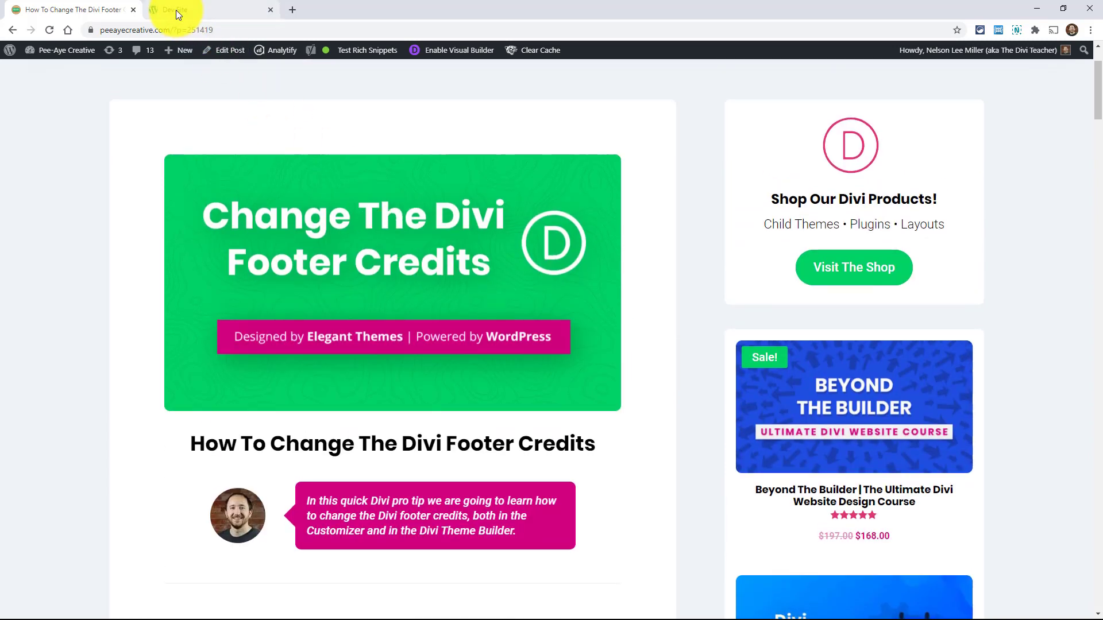
left_click(175, 9)
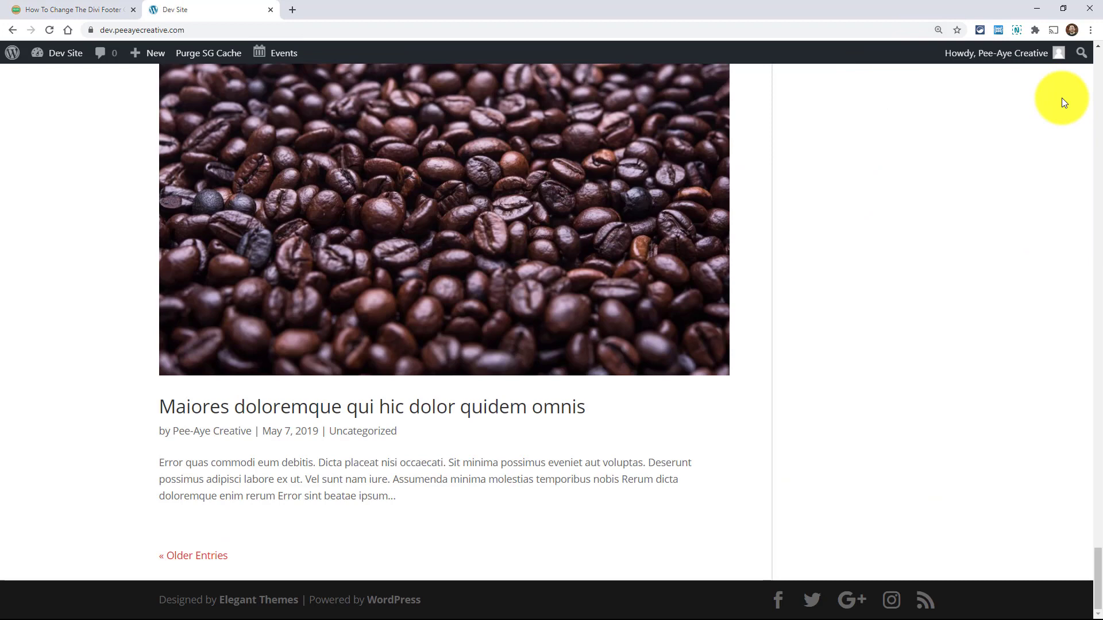
scroll(867, 250, "up", 2)
scroll(866, 250, "down", 2)
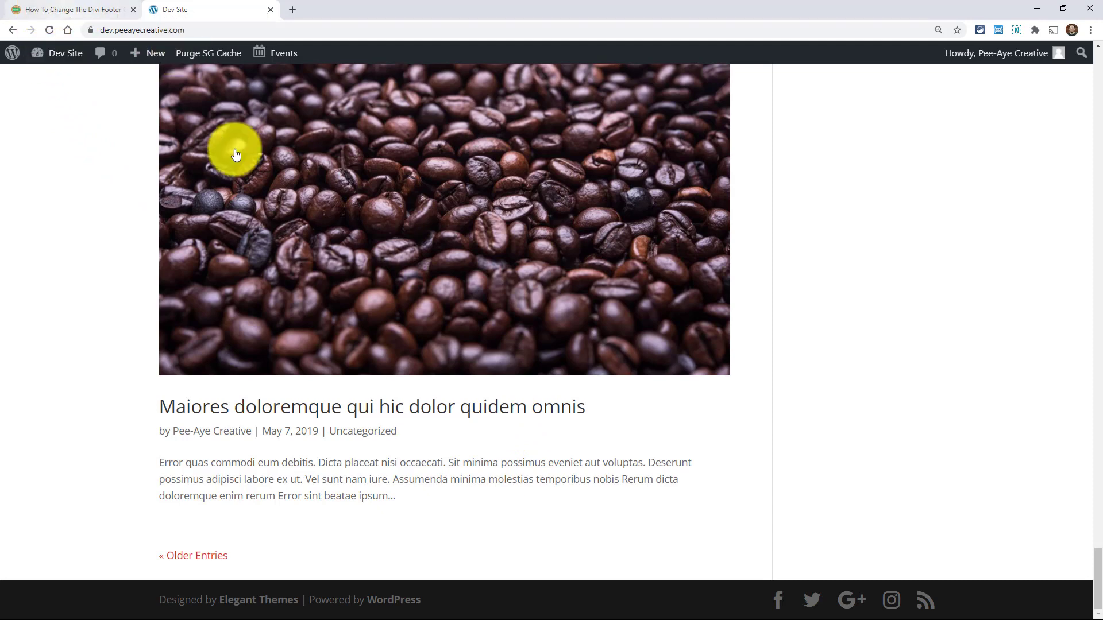
Step: Return to the Pee-Aye Creative article and scroll down to its Method #1 Customizer section
left_click(53, 7)
scroll(82, 273, "down", 4)
scroll(90, 291, "down", 12)
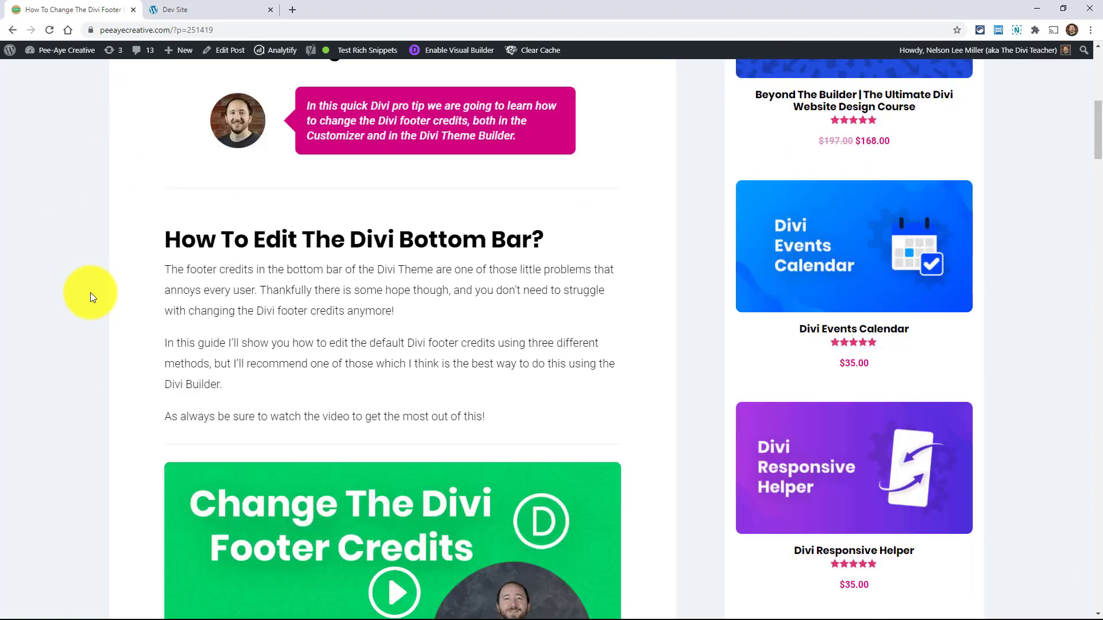
scroll(85, 300, "down", 3)
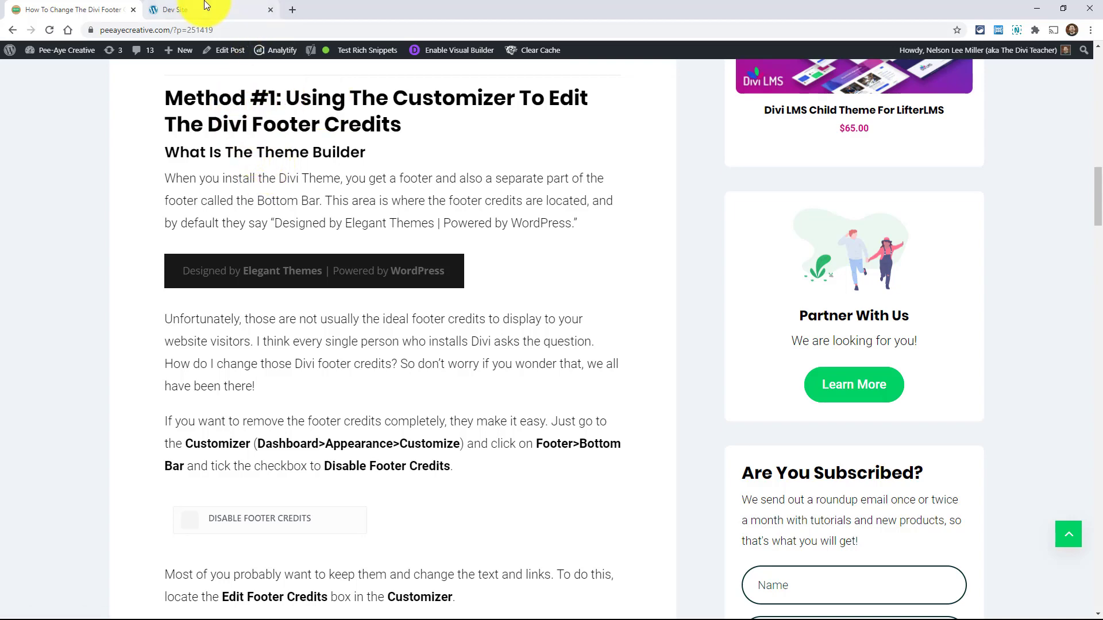
Step: Open the dev site's Theme Customizer from the admin bar and go to its Footer panel
left_click(209, 10)
mouse_move(54, 55)
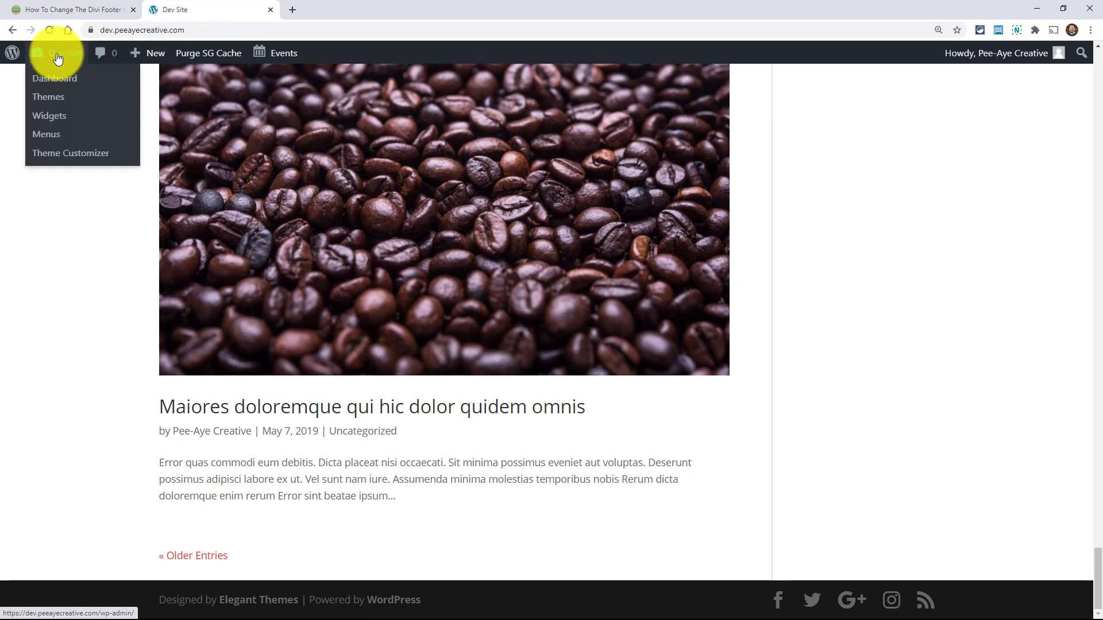
left_click(56, 154)
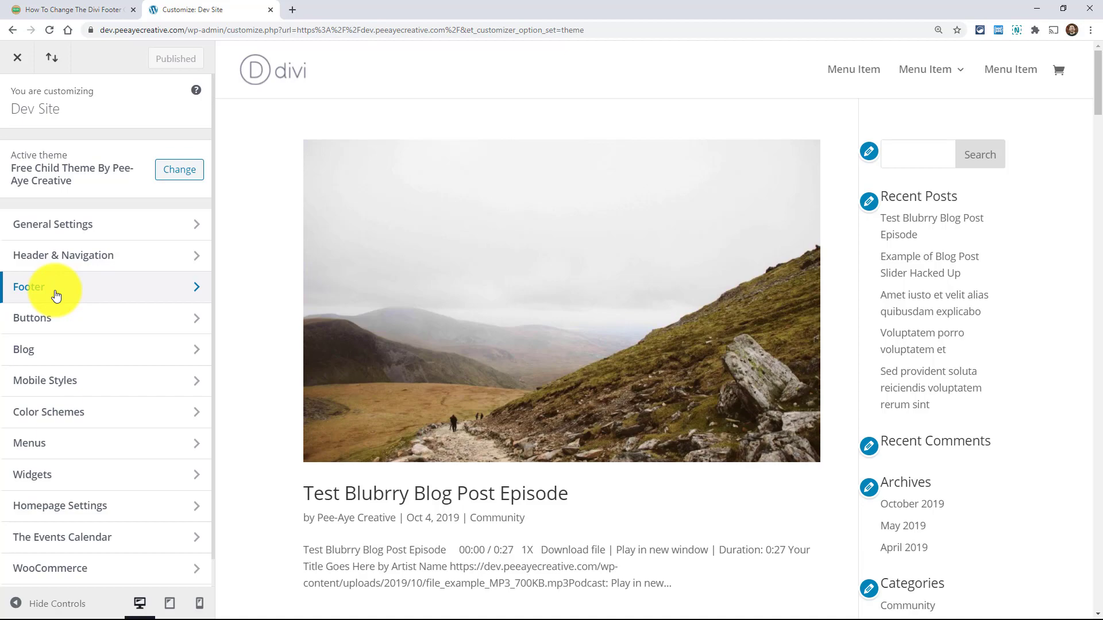
left_click(56, 296)
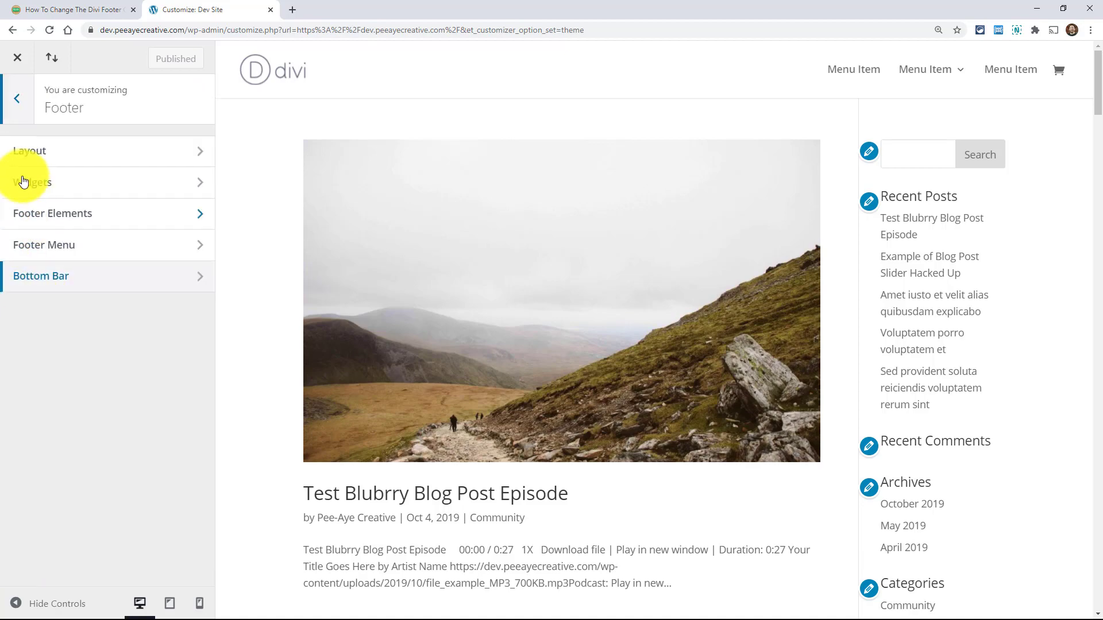
scroll(364, 460, "down", 20)
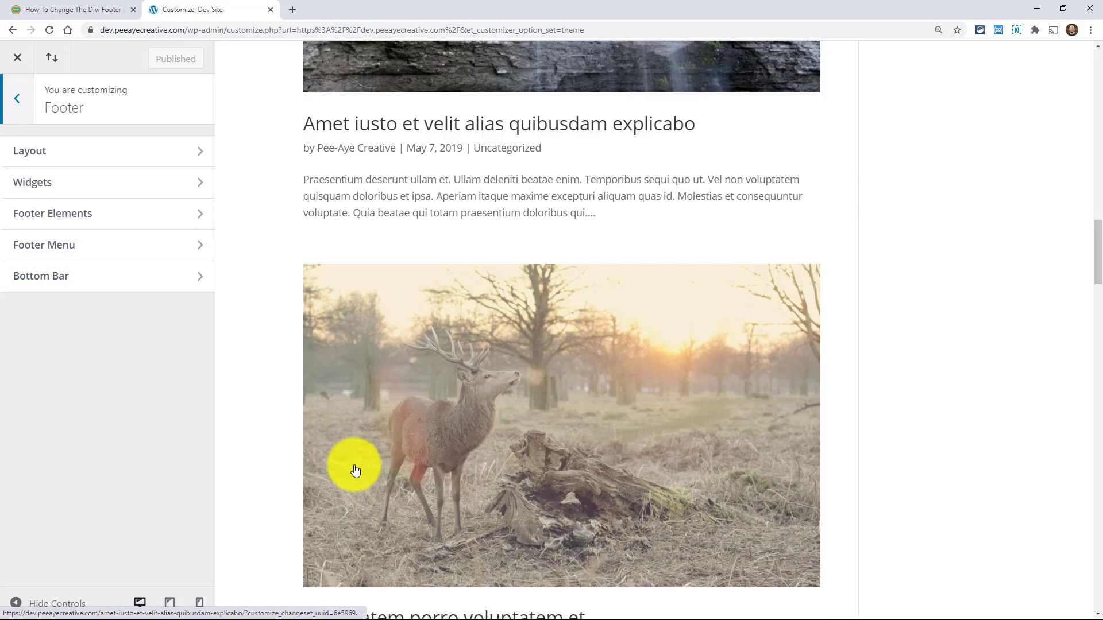
scroll(313, 485, "down", 10)
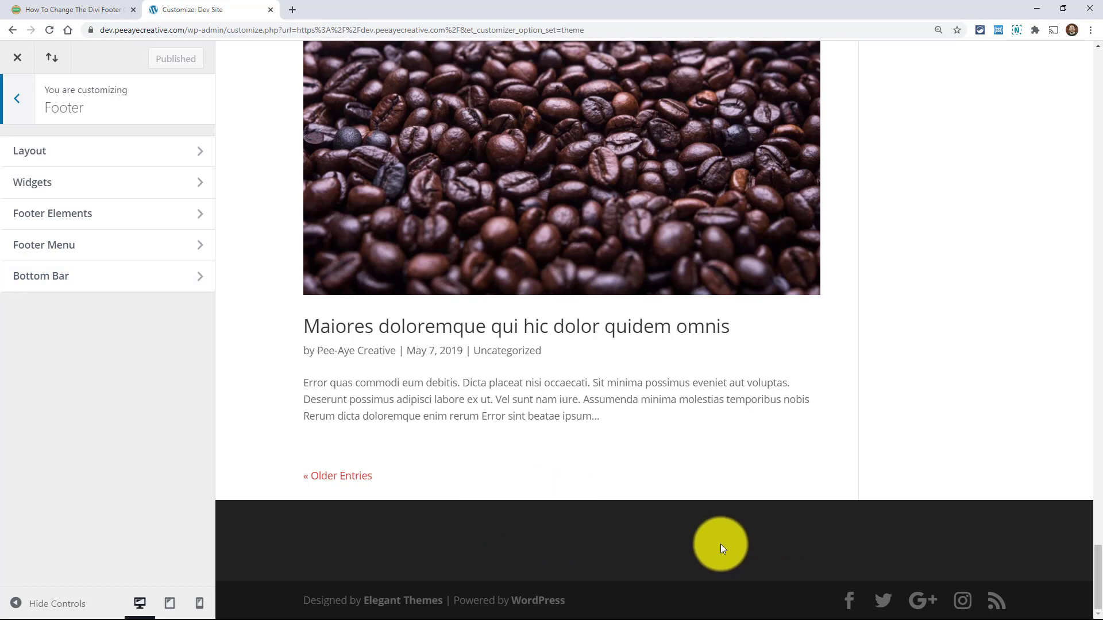
Step: In Bottom Bar settings, tick Disable Footer Credits and then untick it to restore the credits
left_click(34, 279)
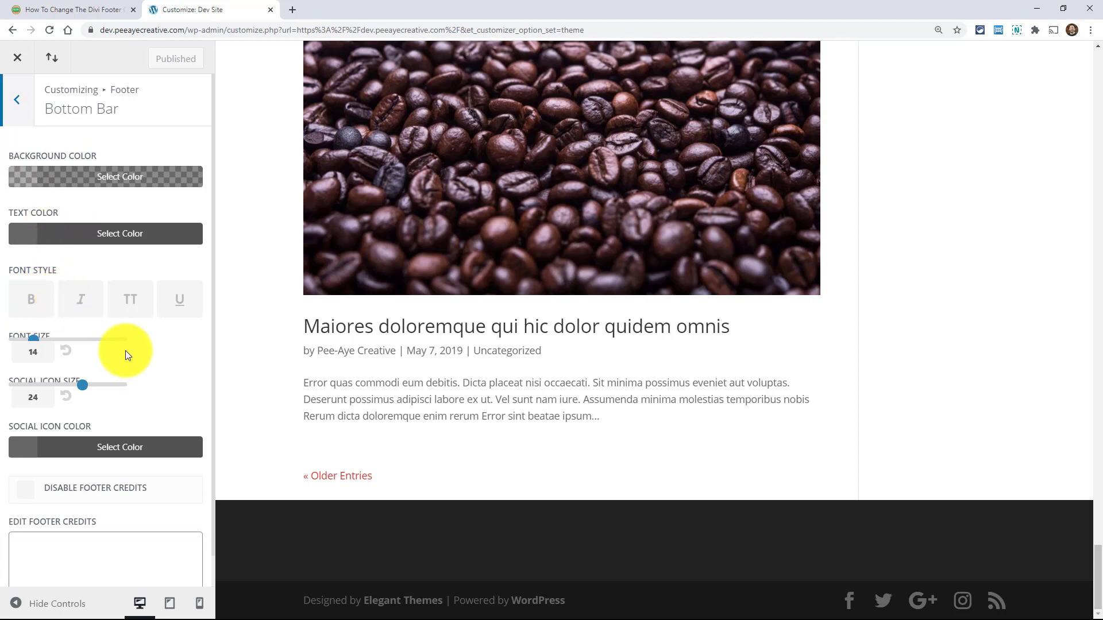
scroll(38, 390, "down", 1)
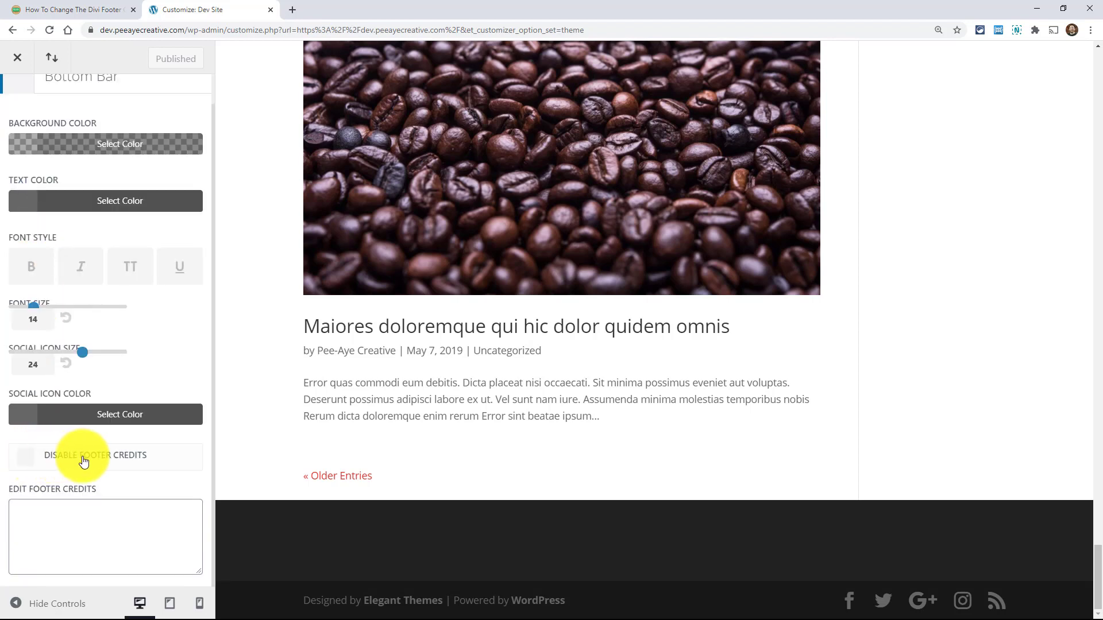
left_click(27, 462)
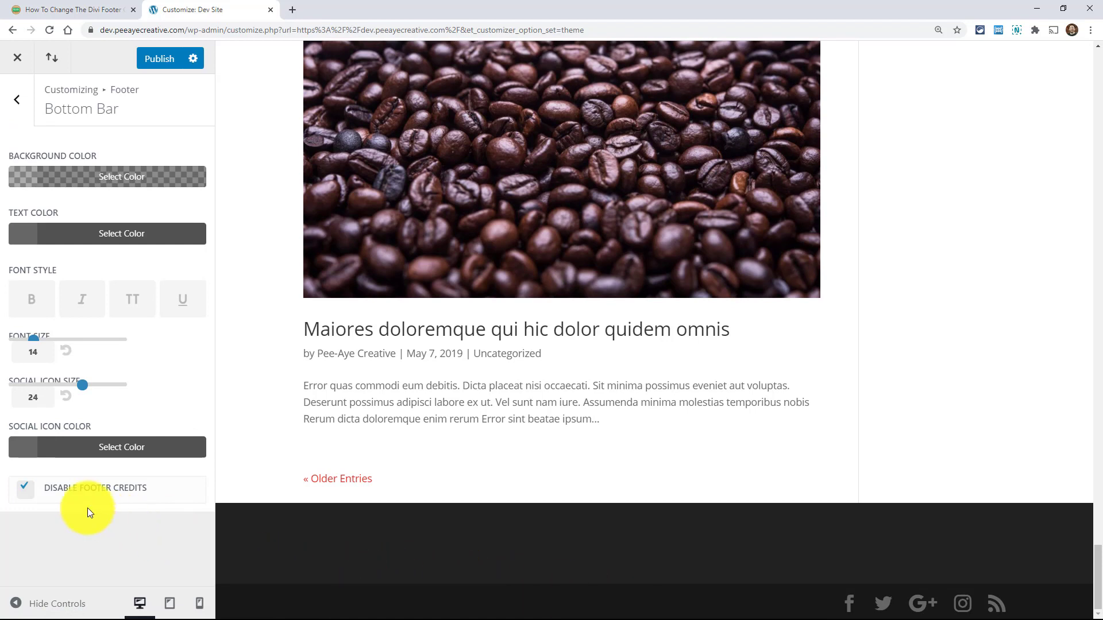
left_click(27, 493)
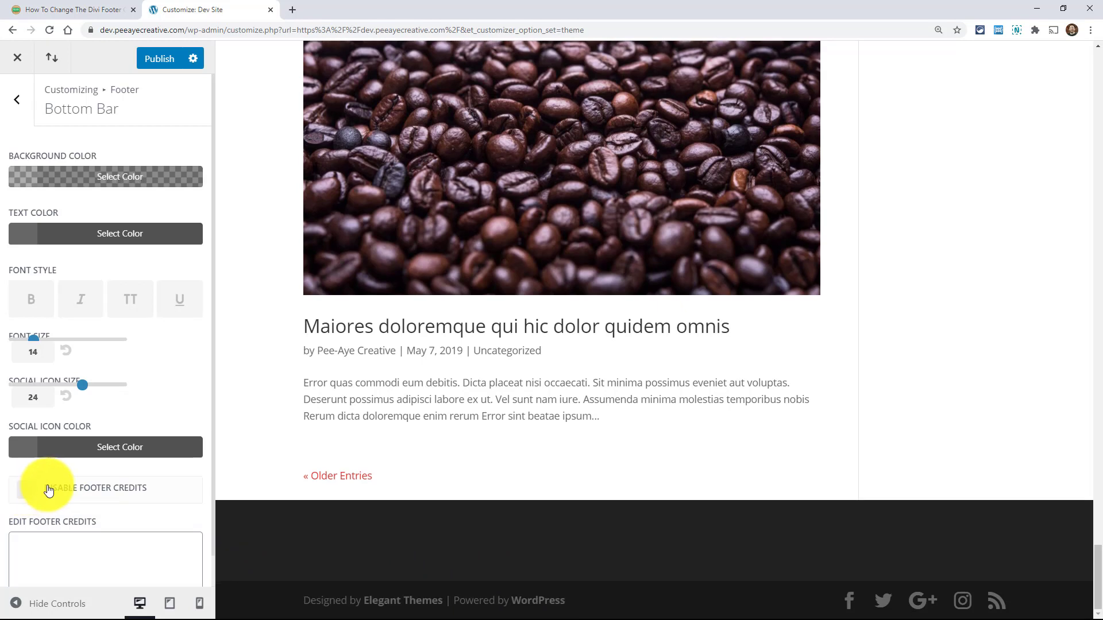
scroll(86, 491, "down", 1)
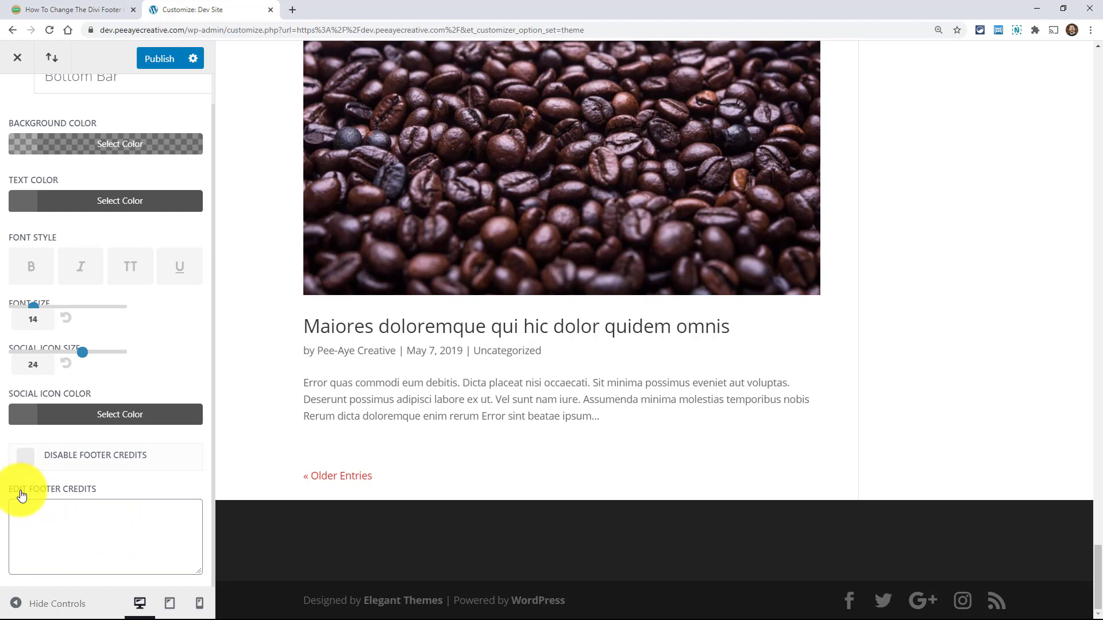
Step: Replace the test text in Edit Footer Credits with 'Copyright 2020 Your Website Name'
left_click(54, 523)
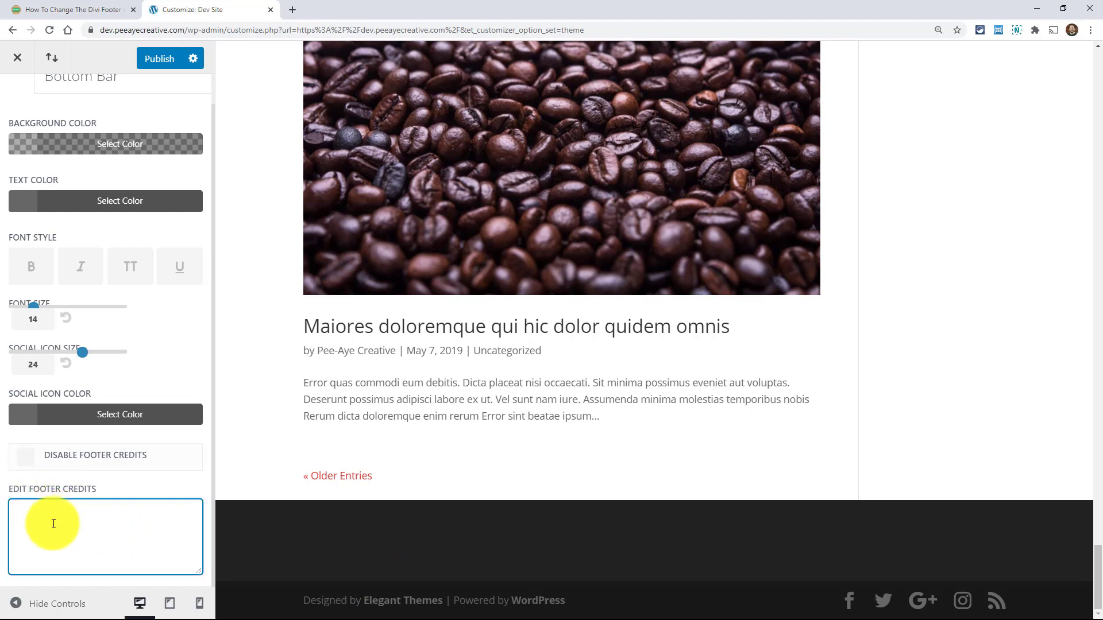
type("sghsghsghdhg")
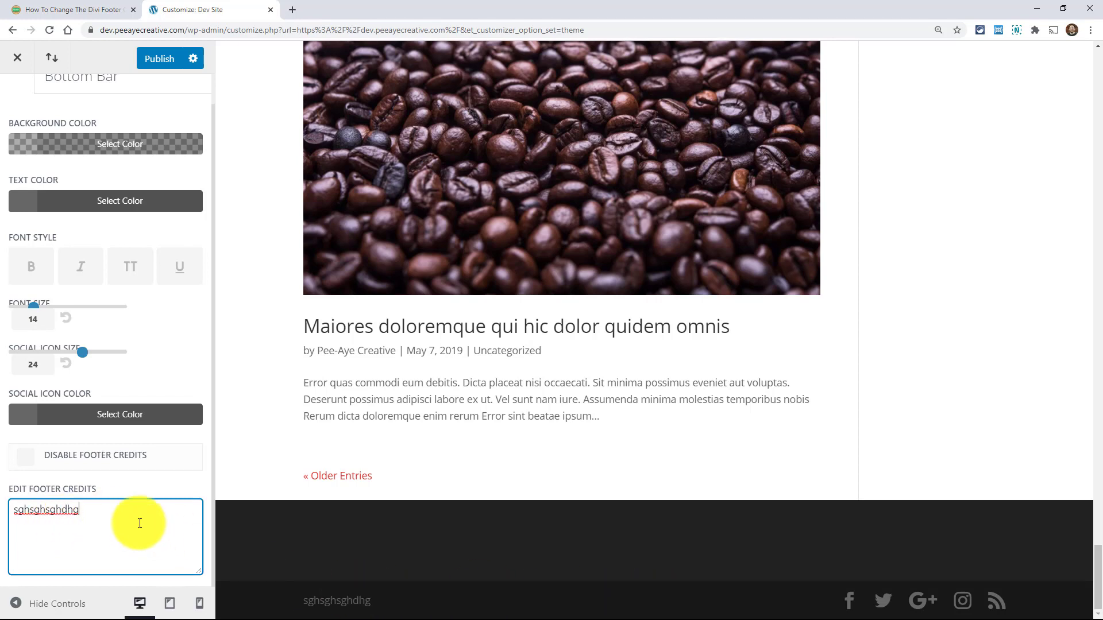
triple_click(86, 513)
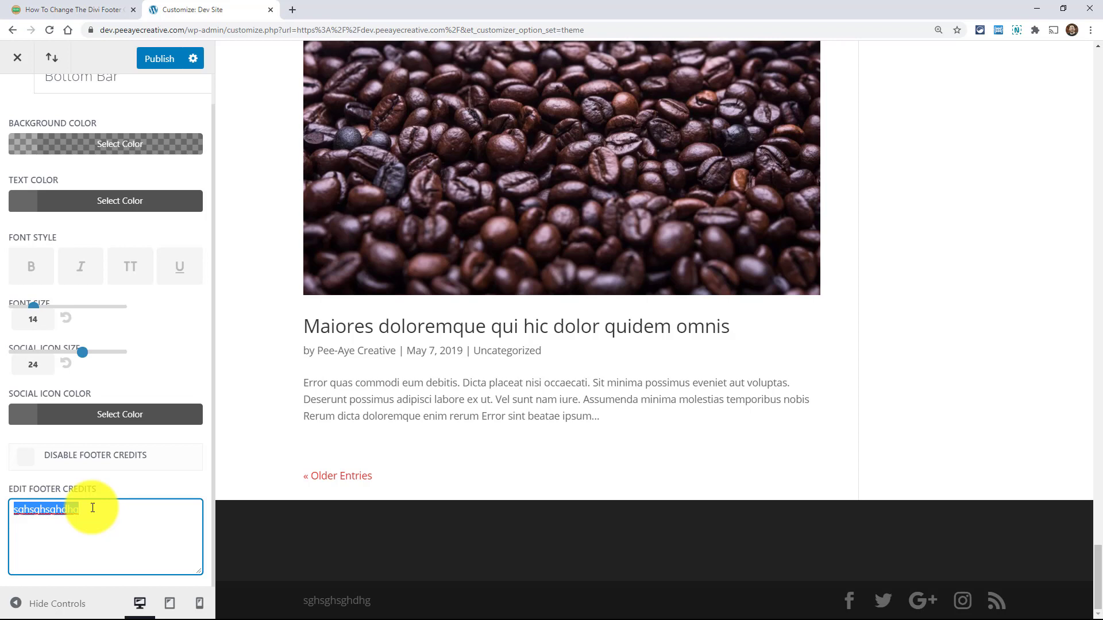
type("Copyright 2020 Y")
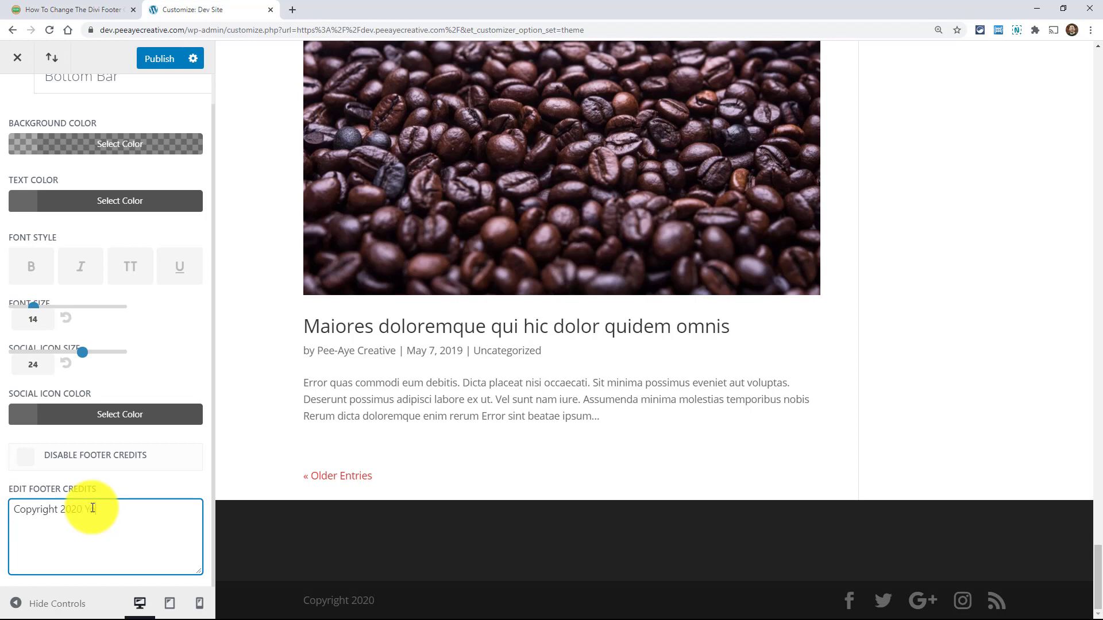
type("our Website Name")
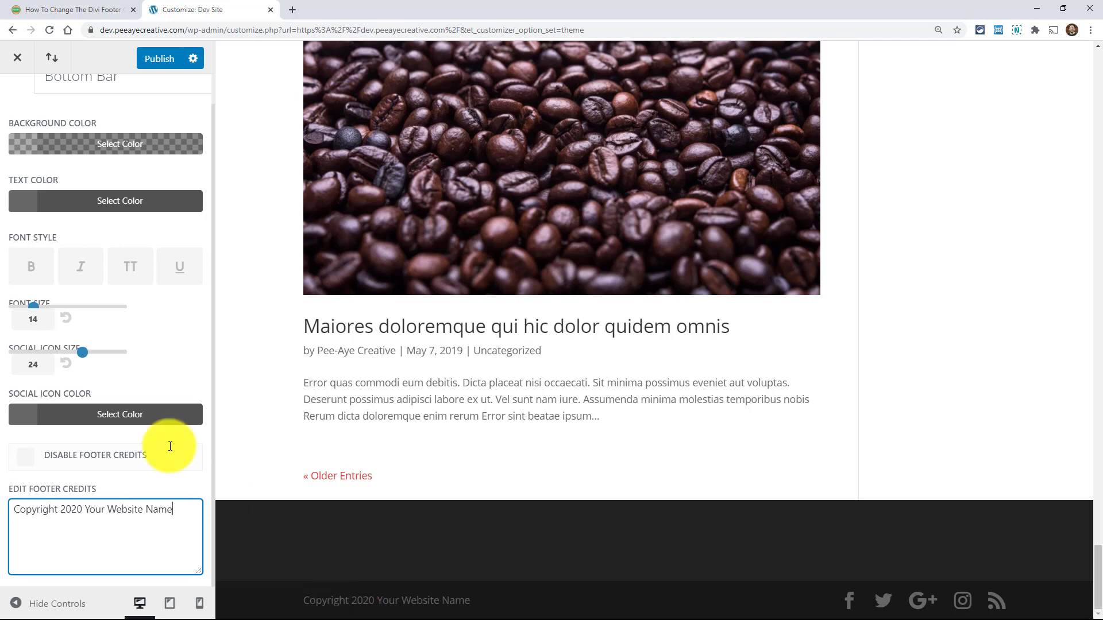
Step: Copy the article's HTML copyright example and paste it over the Edit Footer Credits text
left_click(52, 8)
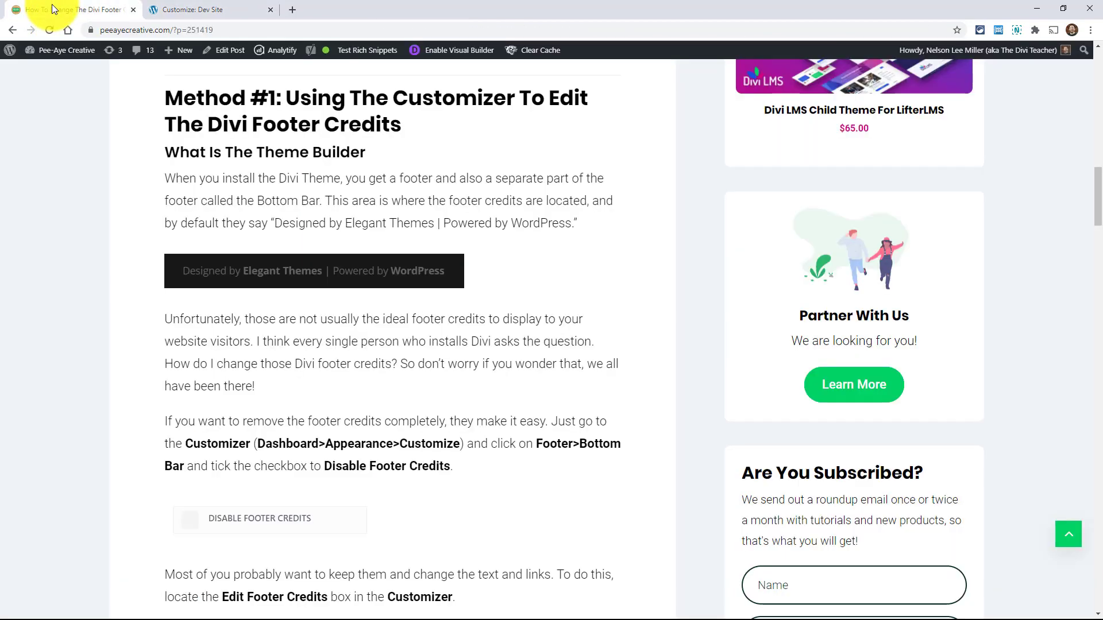
scroll(261, 333, "down", 6)
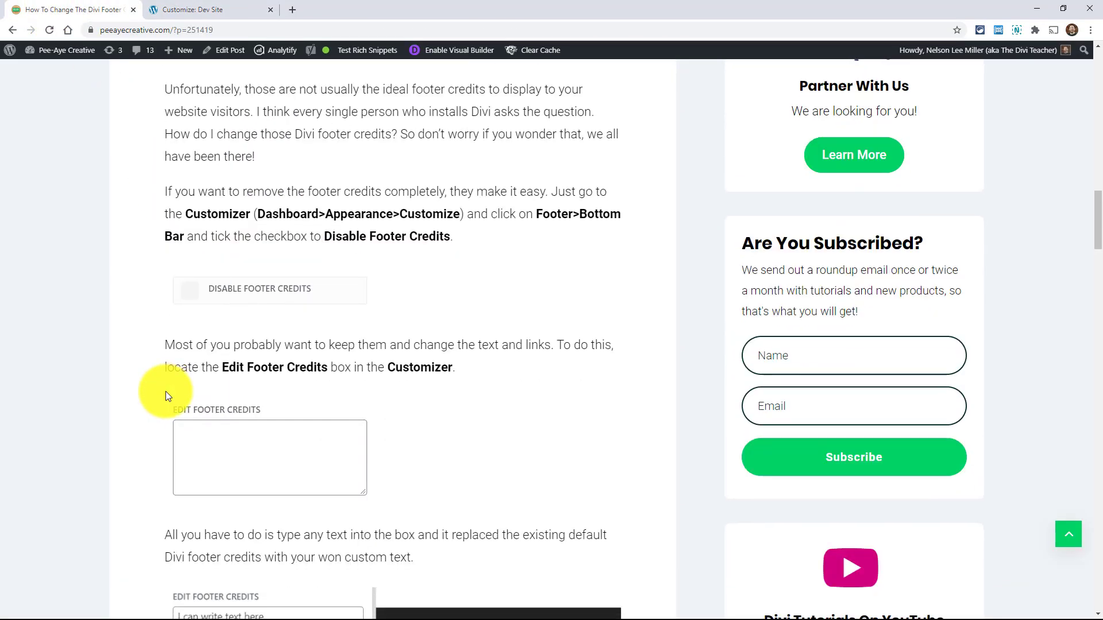
scroll(165, 395, "down", 4)
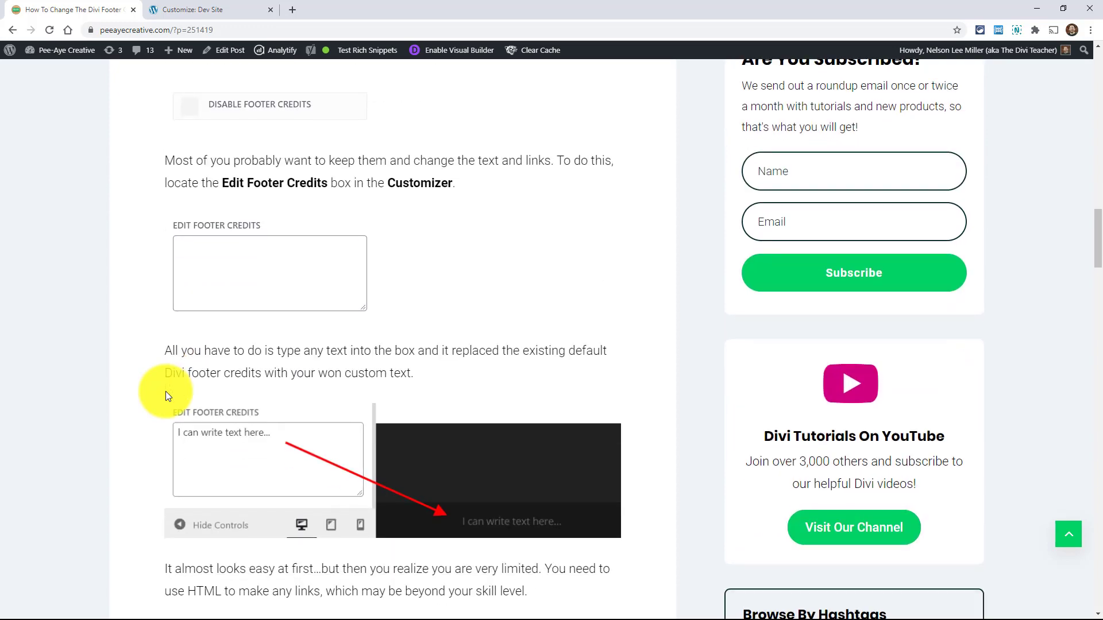
scroll(165, 395, "down", 5)
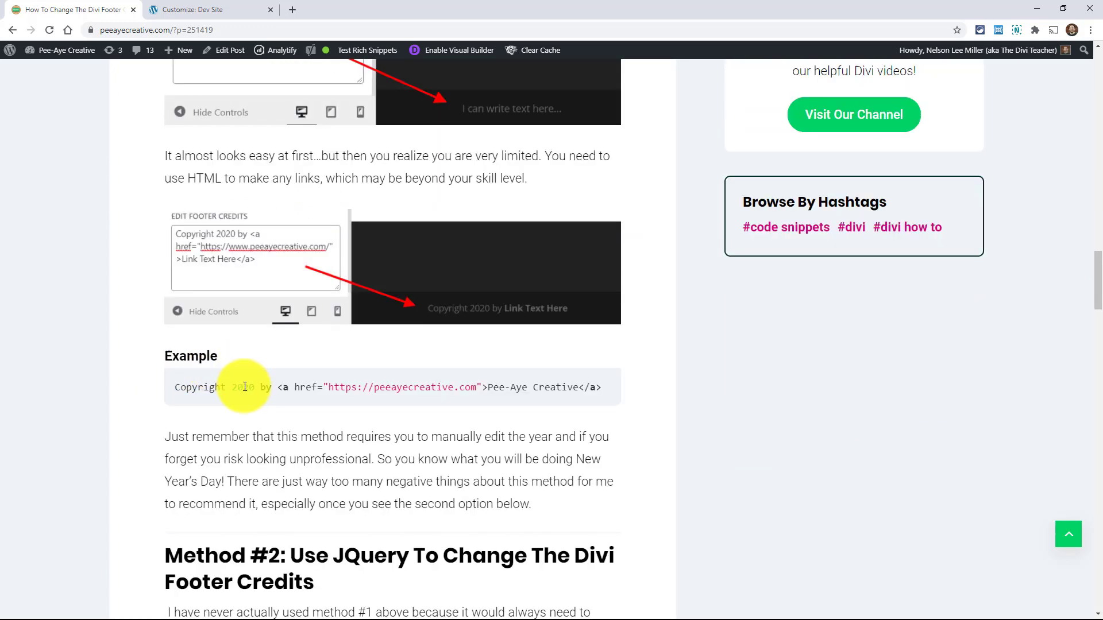
triple_click(245, 387)
key("ctrl+c")
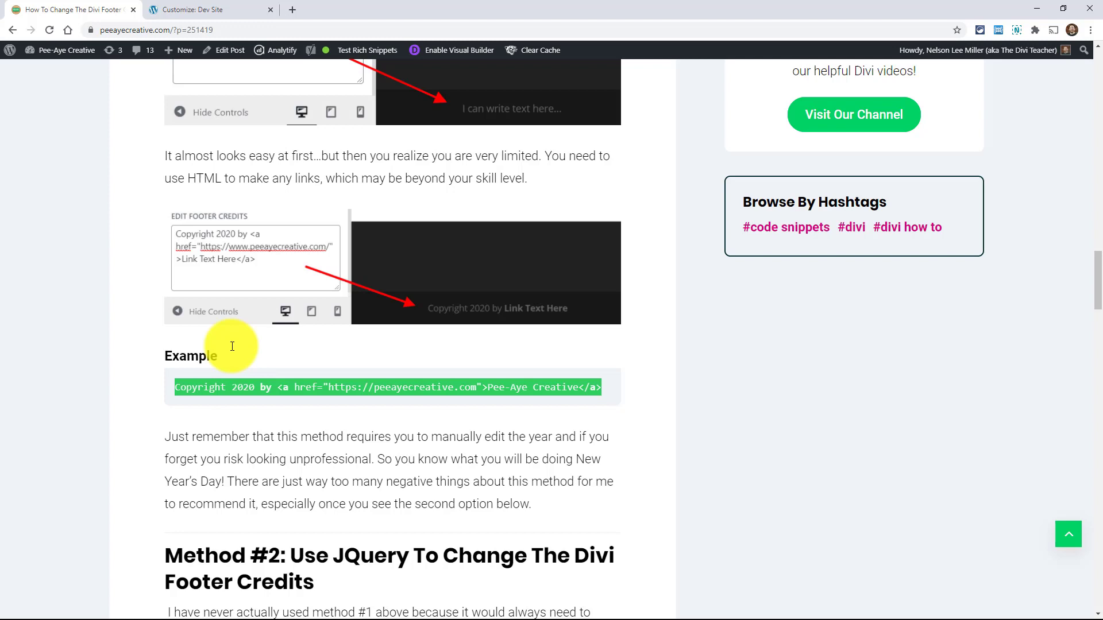
left_click(184, 9)
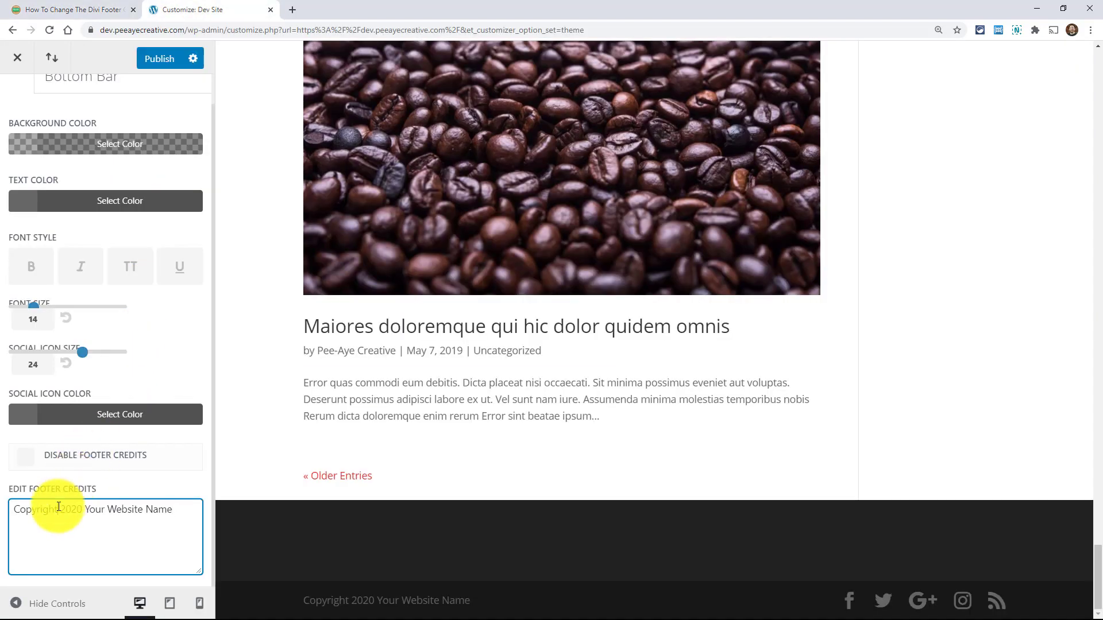
triple_click(60, 509)
key("ctrl+v")
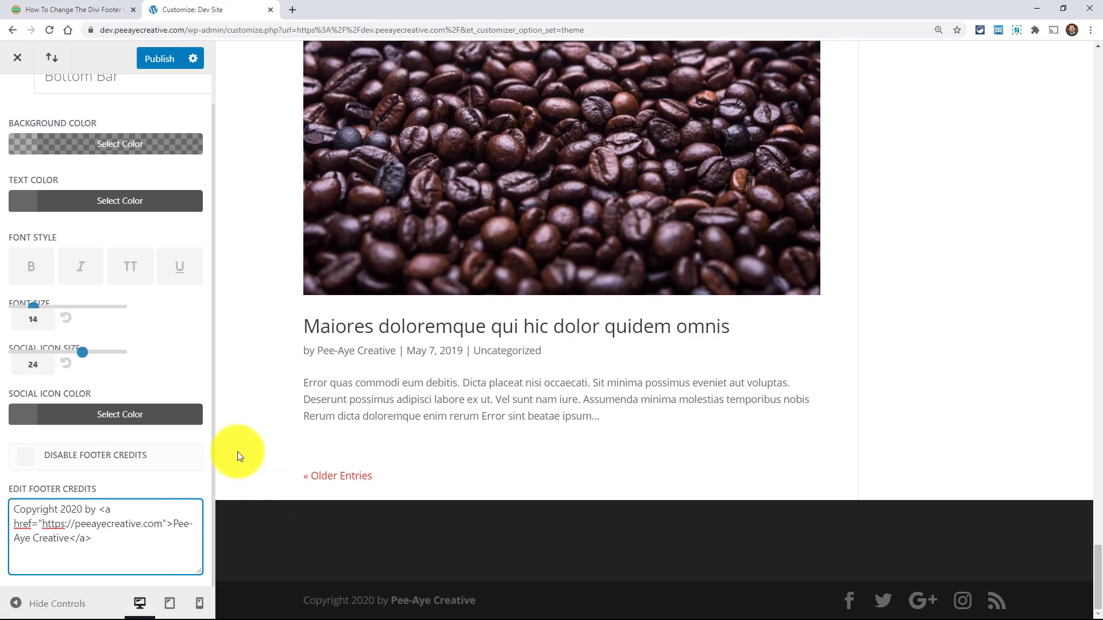
Step: Back in the article, scroll to Method #2 and select the whole jQuery footer script
left_click(81, 6)
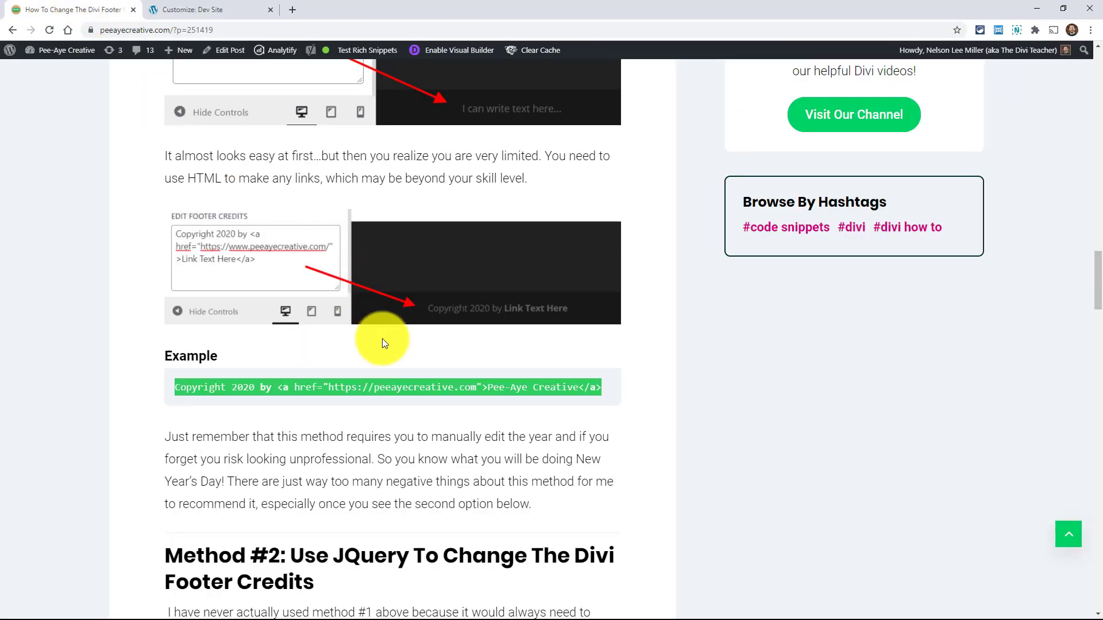
scroll(414, 402, "down", 4)
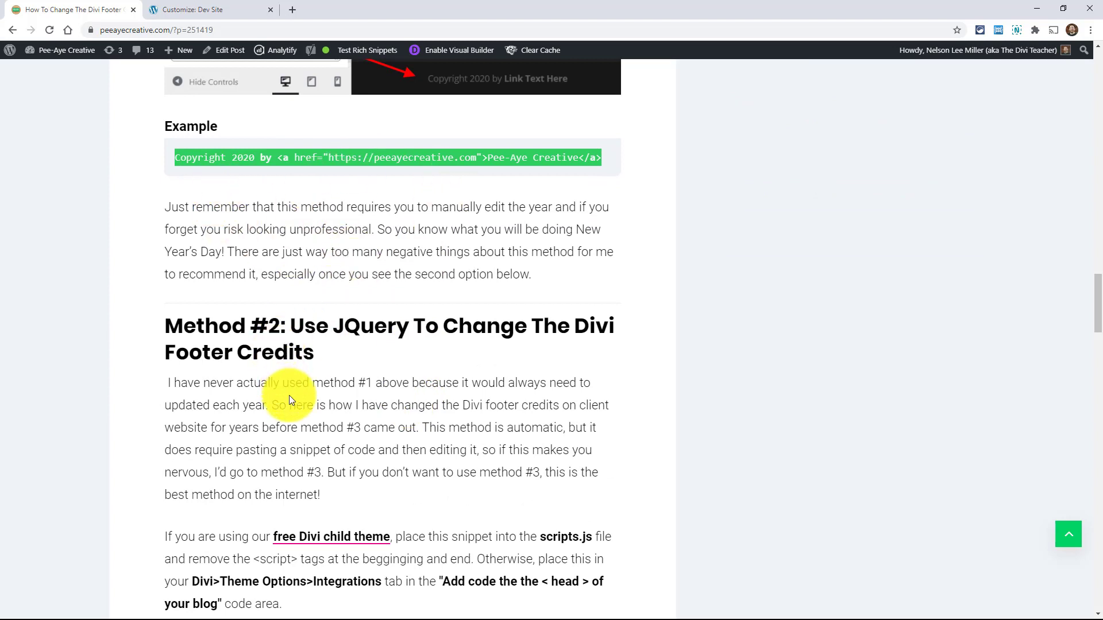
scroll(289, 398, "down", 3)
scroll(289, 399, "down", 1)
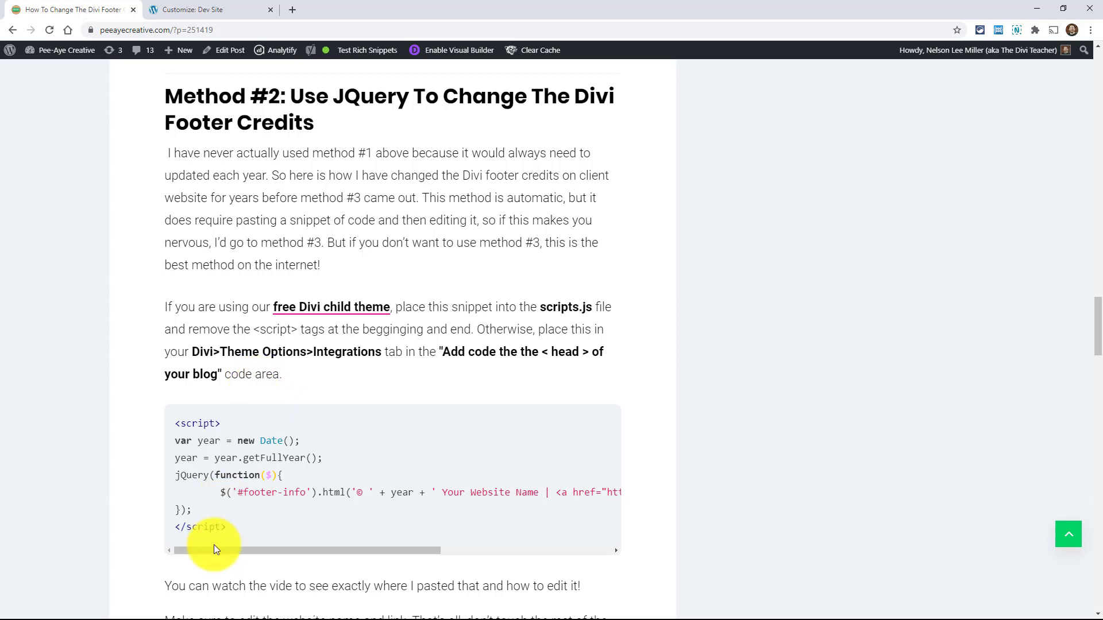
left_click_drag(230, 527, 164, 428)
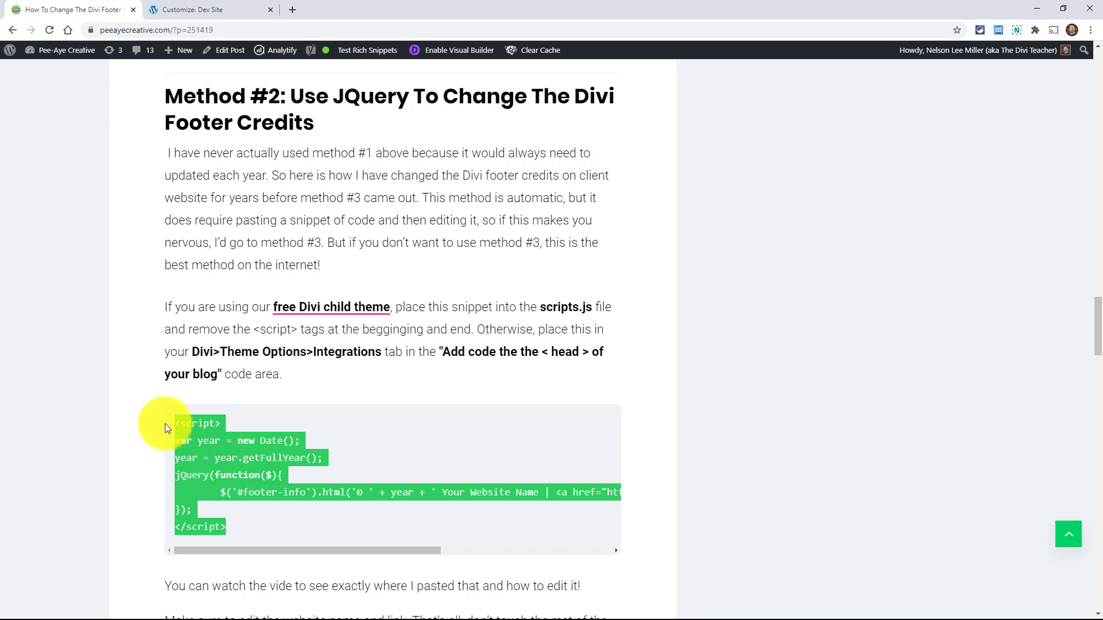
Step: Exit the Customizer to the Dashboard and open Divi > Theme Options
left_click(201, 11)
left_click(18, 65)
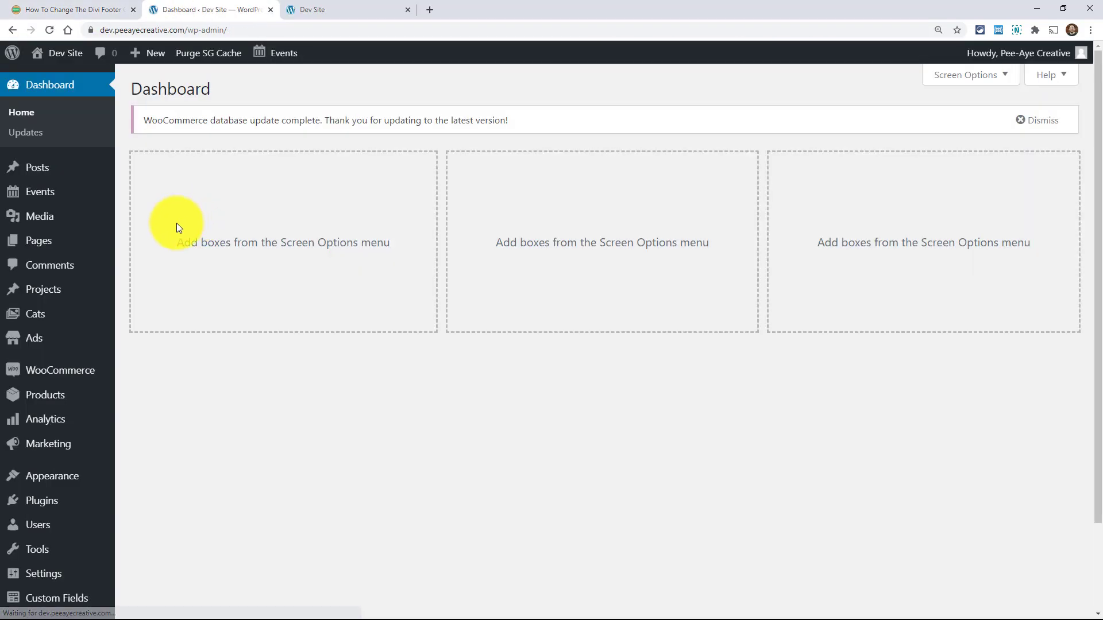
scroll(50, 496, "down", 2)
mouse_move(40, 576)
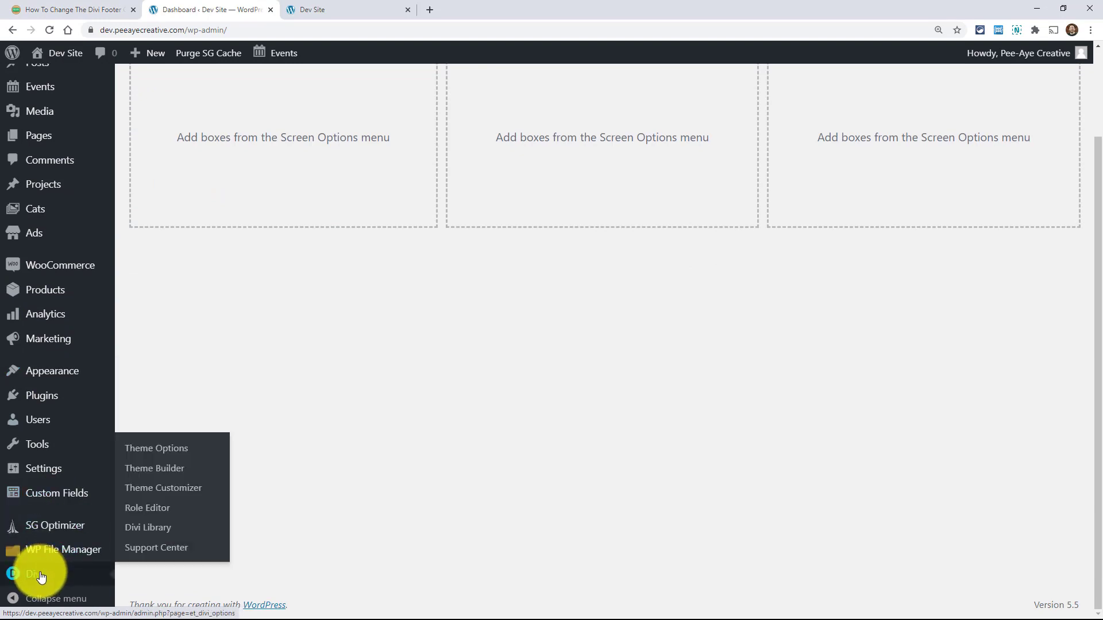
left_click(149, 457)
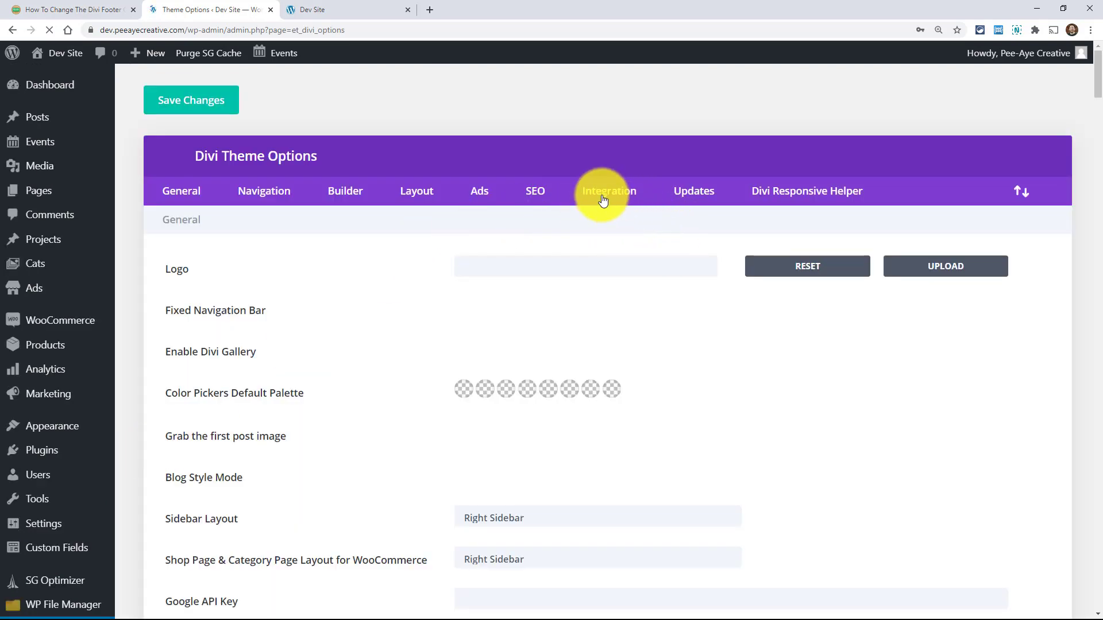
Step: Paste the jQuery footer script into the Integration head code box and save the changes
left_click(603, 200)
scroll(276, 364, "down", 3)
left_click(538, 292)
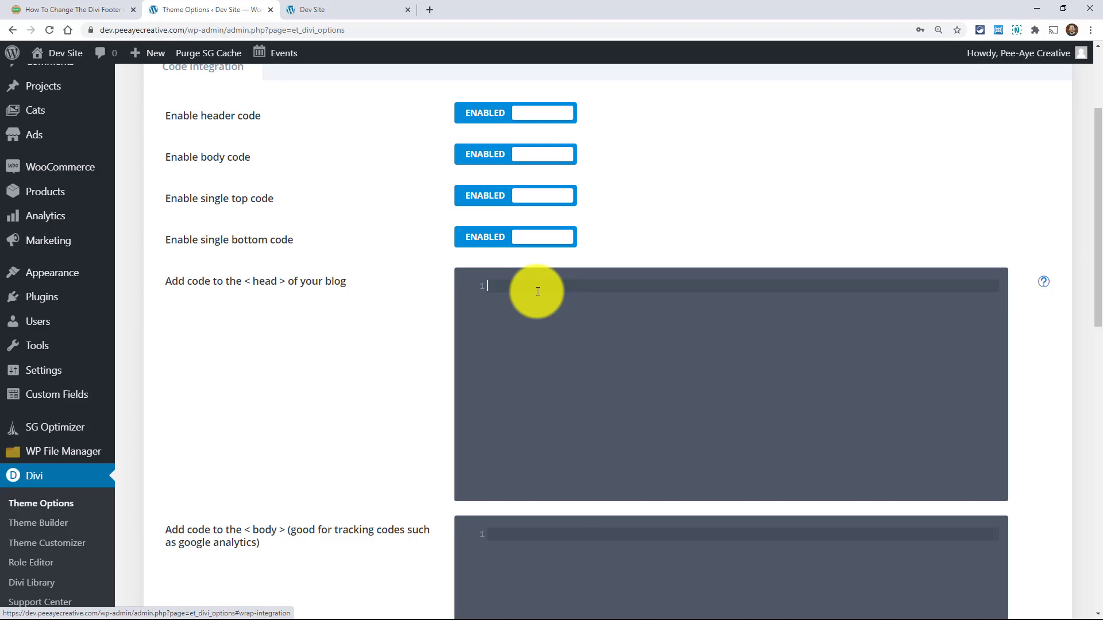
type("<script> var year = new Date(); year = year.getFullYear(); jQuery(function($){     $('#footer-info').html('© ' + year + ' Your Website Name | <a href=\"https://peeayecreative.com\">Pee-Aye Creative</a> '); }); </script>")
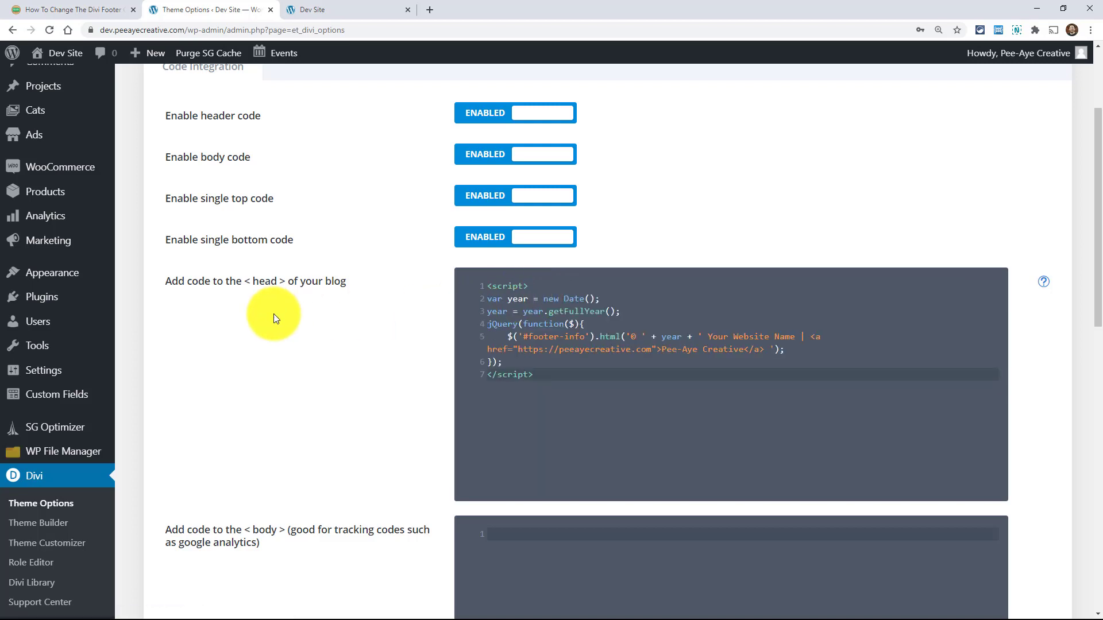
scroll(274, 314, "up", 3)
left_click(186, 109)
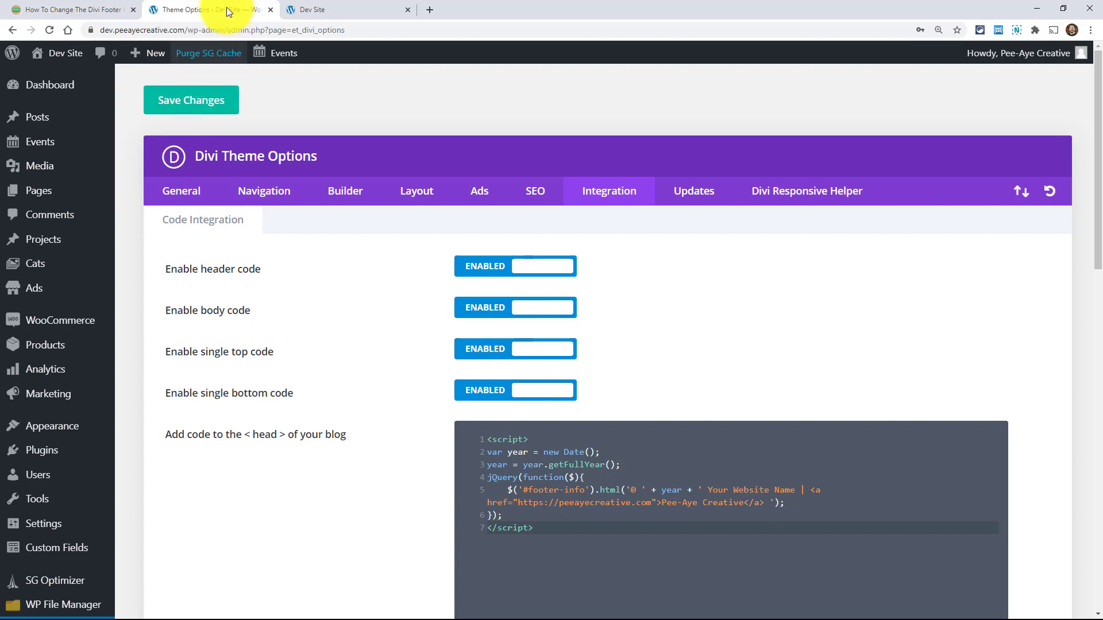
Step: Reload the live dev site to show the '© 2020 Your Website Name | Pee-Aye Creative' footer
left_click(336, 8)
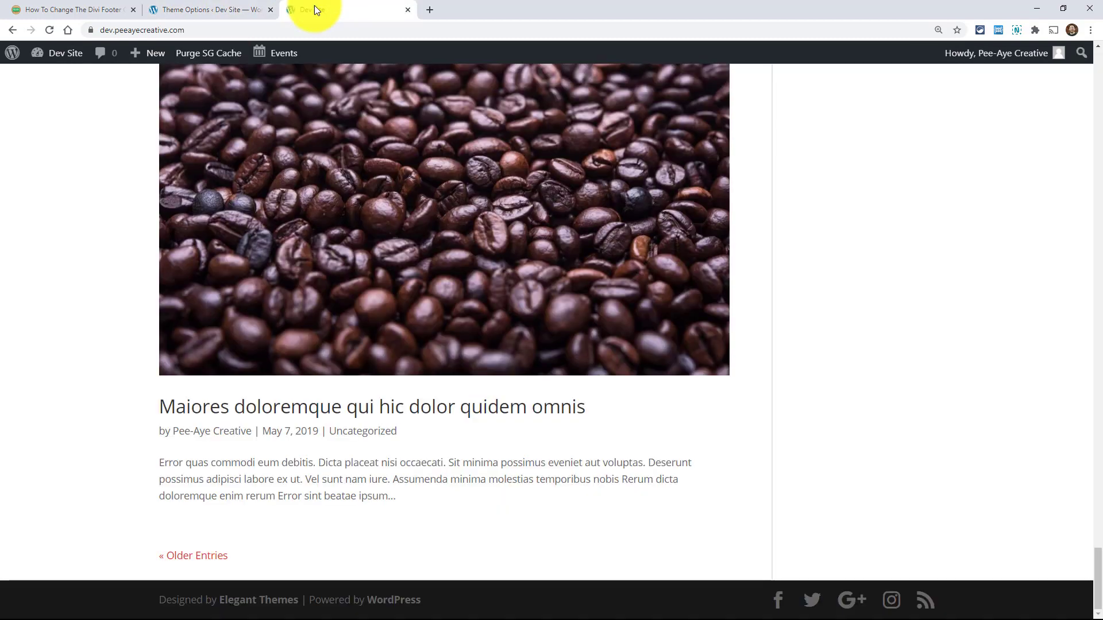
left_click(49, 30)
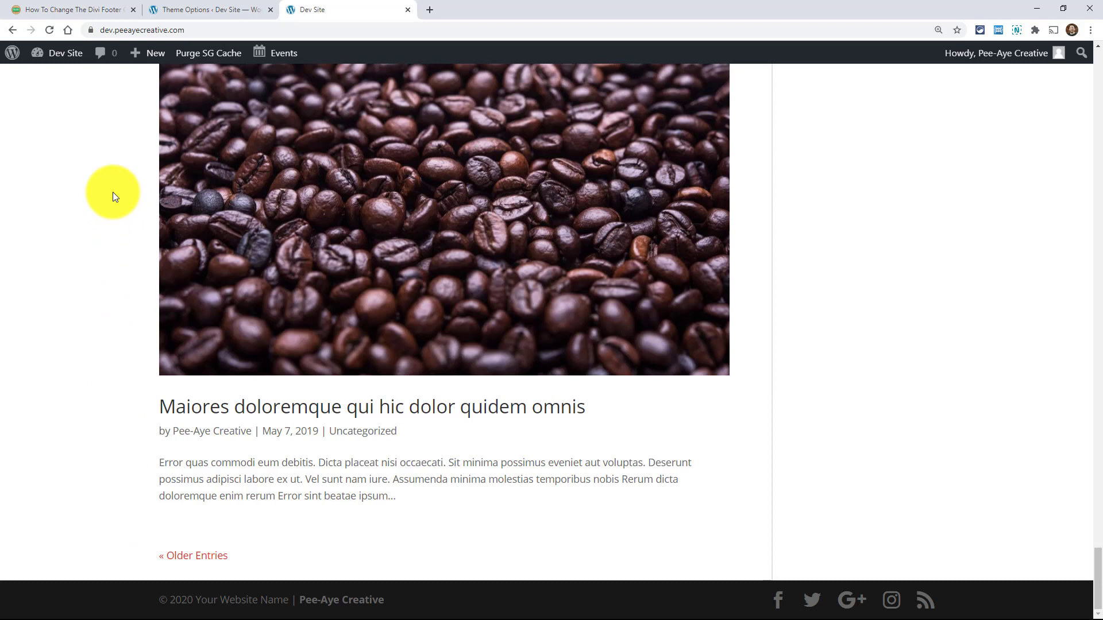
Step: Compare the live site's footer with the article's script, ending on the Divi Theme Options head code
left_click(63, 4)
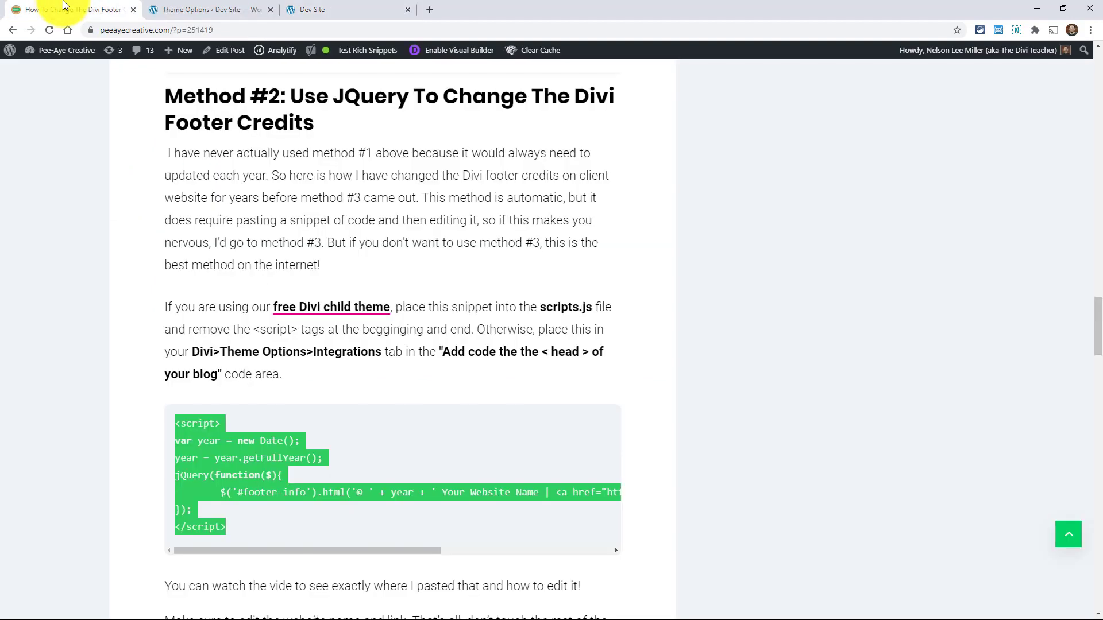
scroll(457, 257, "down", 4)
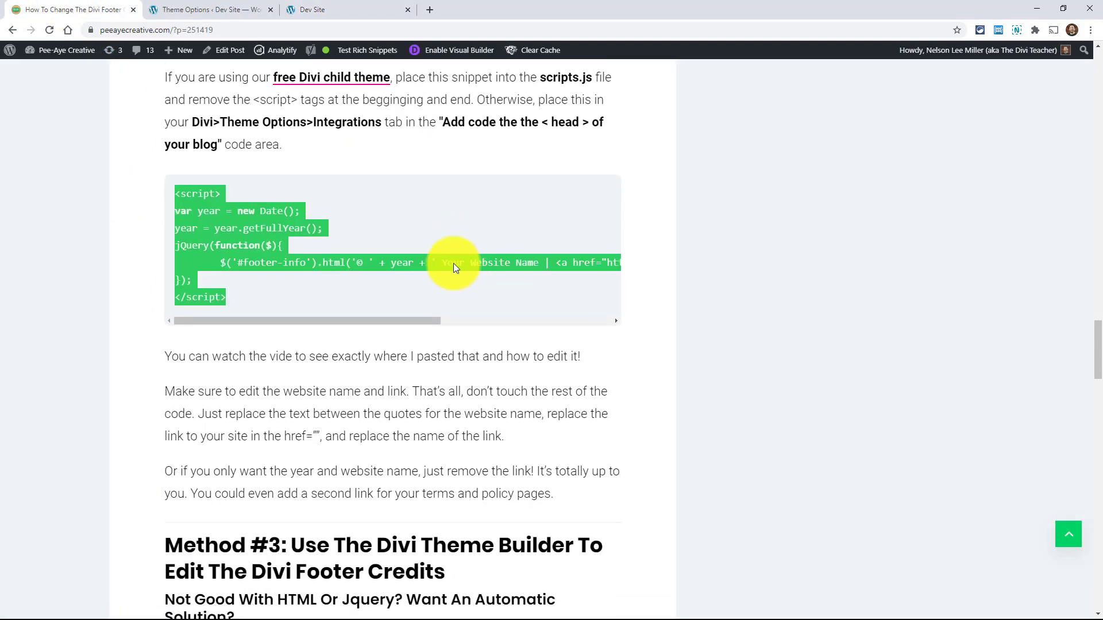
scroll(453, 263, "up", 5)
left_click(191, 6)
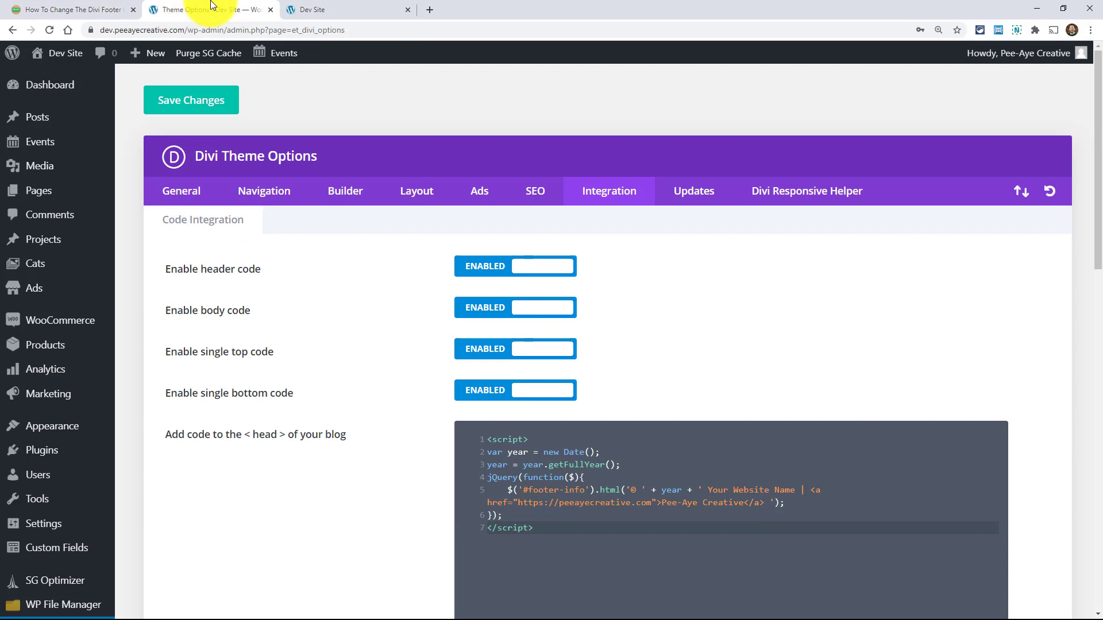
left_click(322, 7)
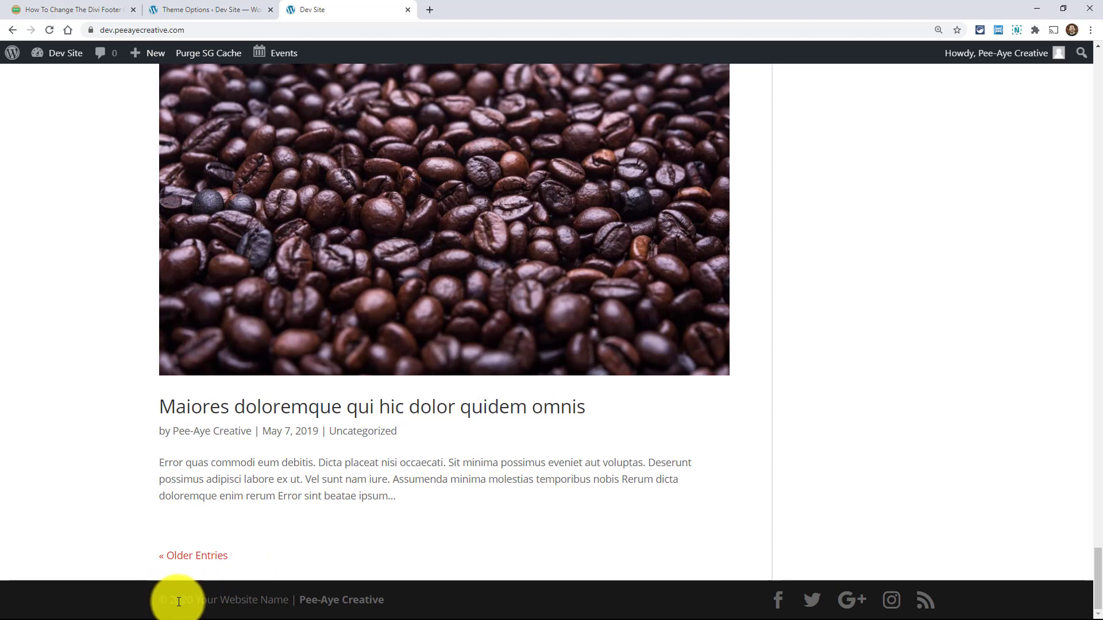
left_click(180, 8)
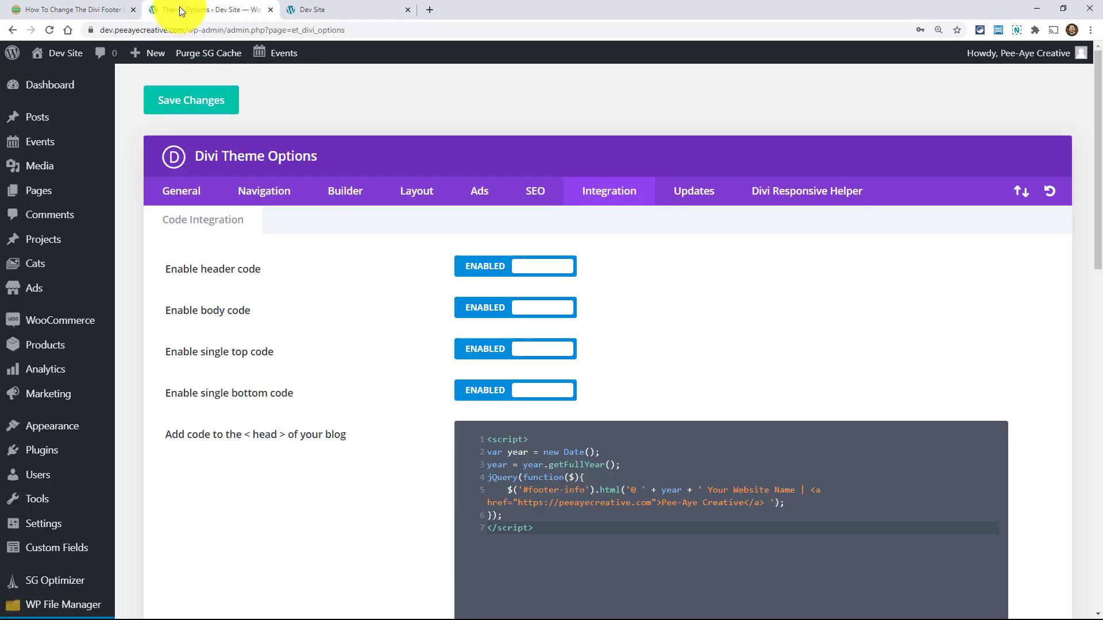
scroll(366, 412, "down", 3)
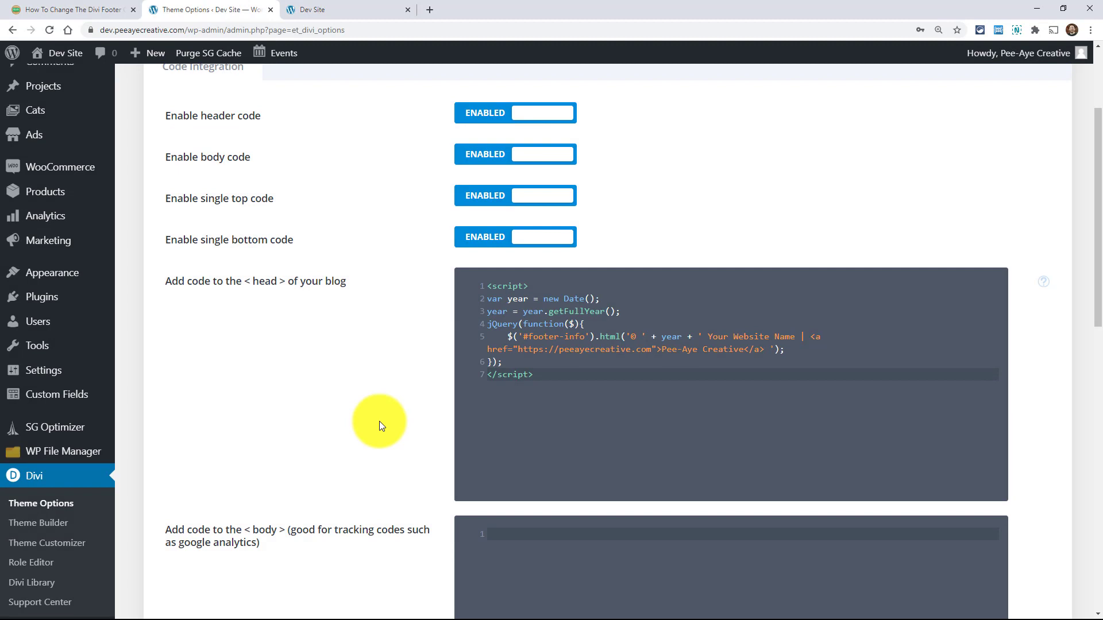
left_click_drag(706, 337, 795, 337)
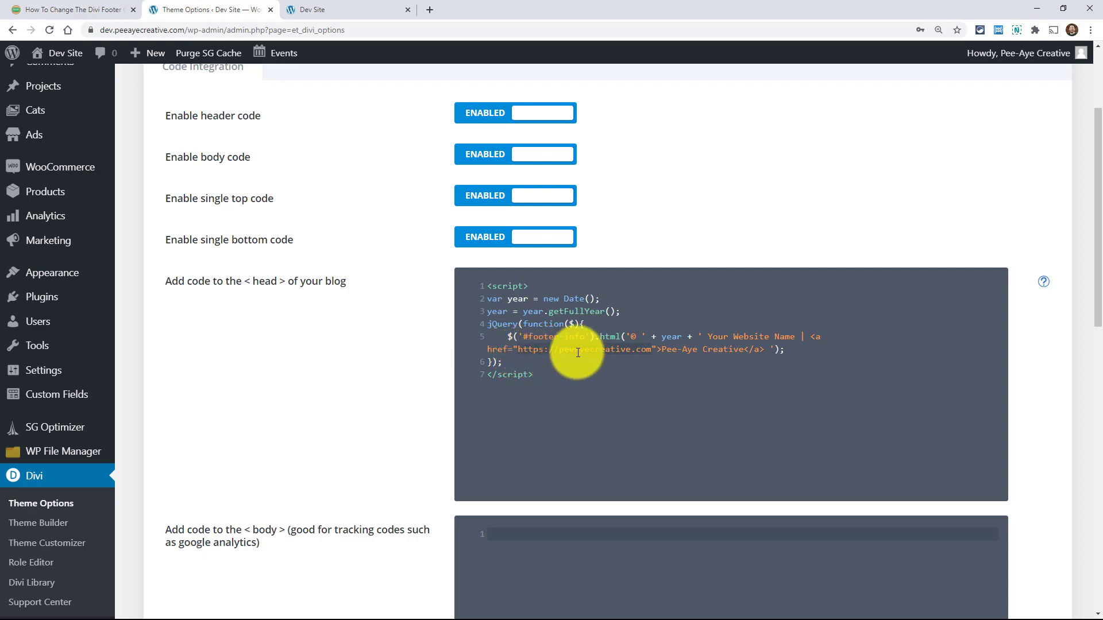
left_click(571, 351)
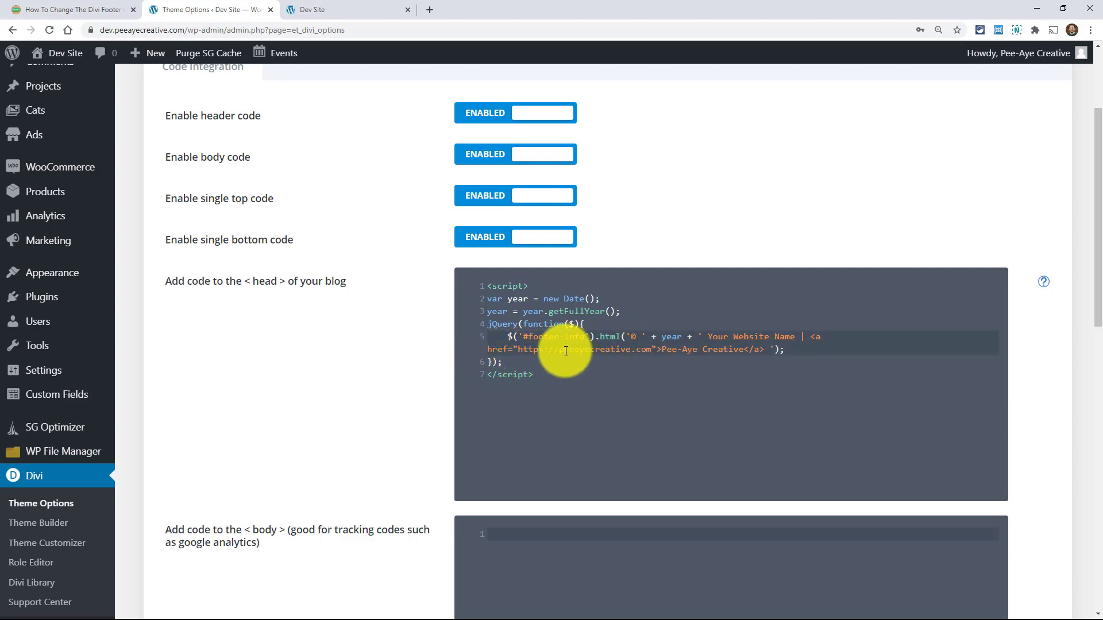
left_click_drag(664, 349, 752, 353)
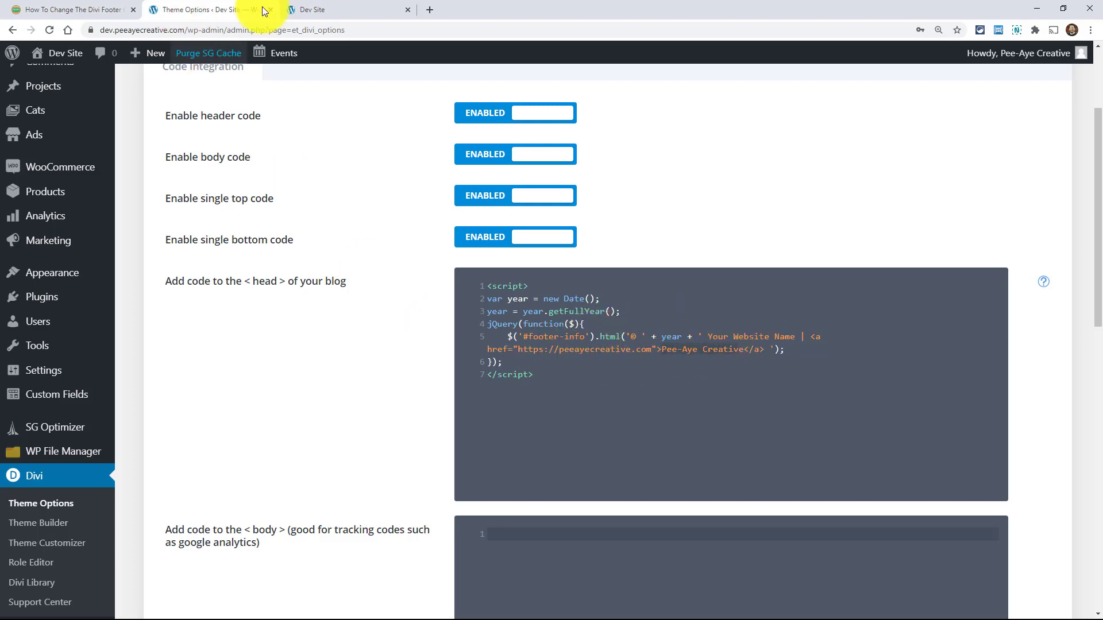
Step: Check the Dev Site footer, then return to the article's Method #2 code and clear its selection
left_click(322, 9)
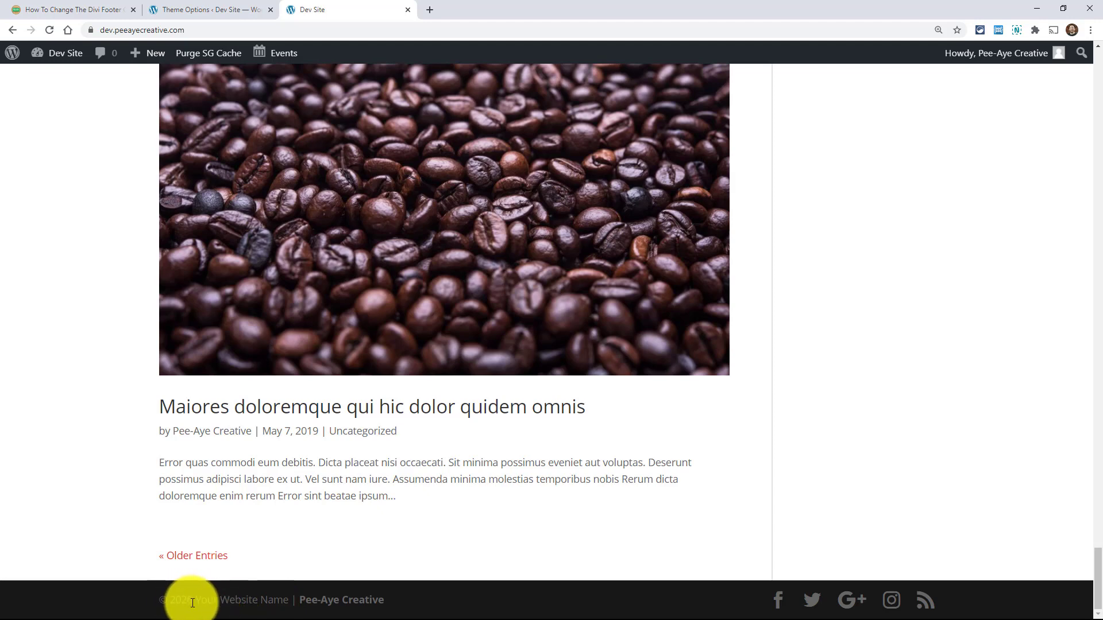
left_click(74, 8)
left_click(217, 423)
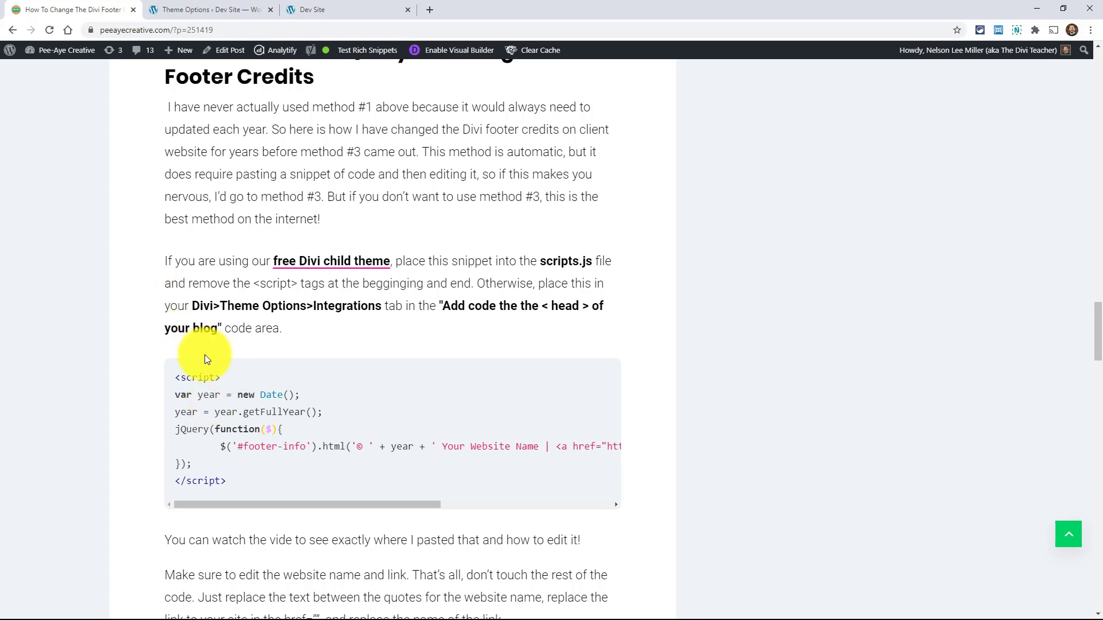
Step: Open the 'Auto-Updating Footer Credits' image link from the article in a new tab
scroll(205, 355, "down", 1)
scroll(204, 361, "down", 8)
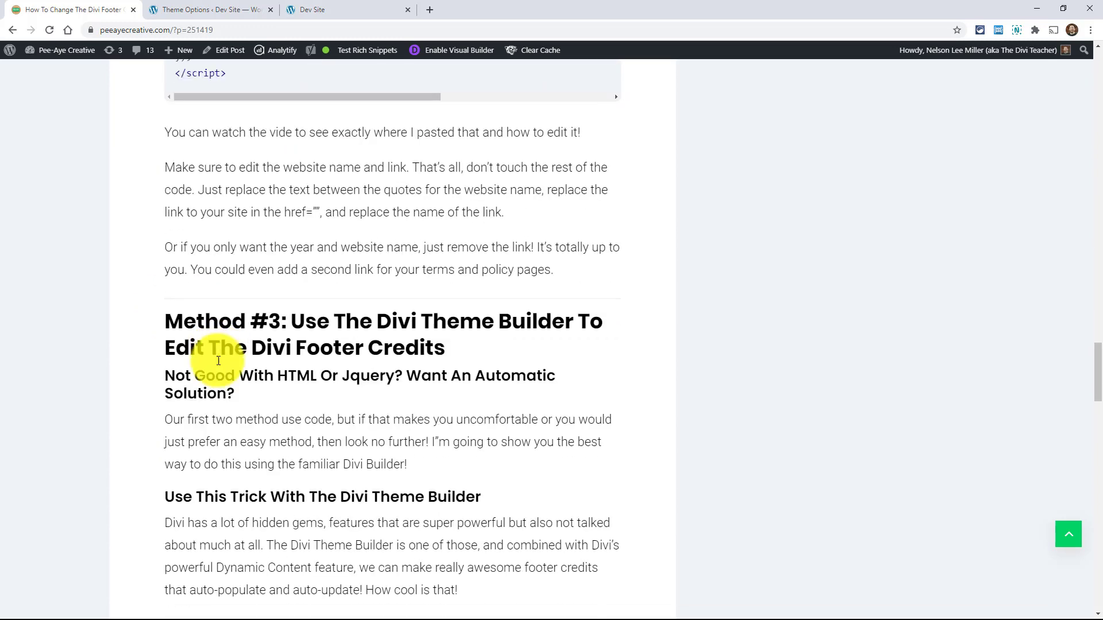
scroll(218, 360, "down", 2)
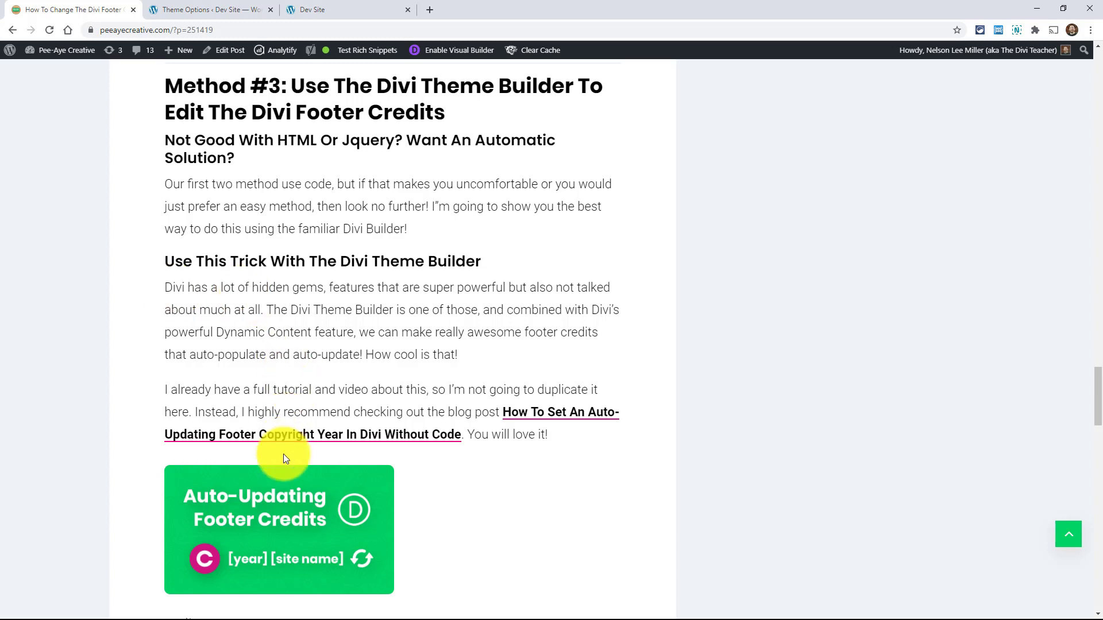
scroll(206, 327, "down", 1)
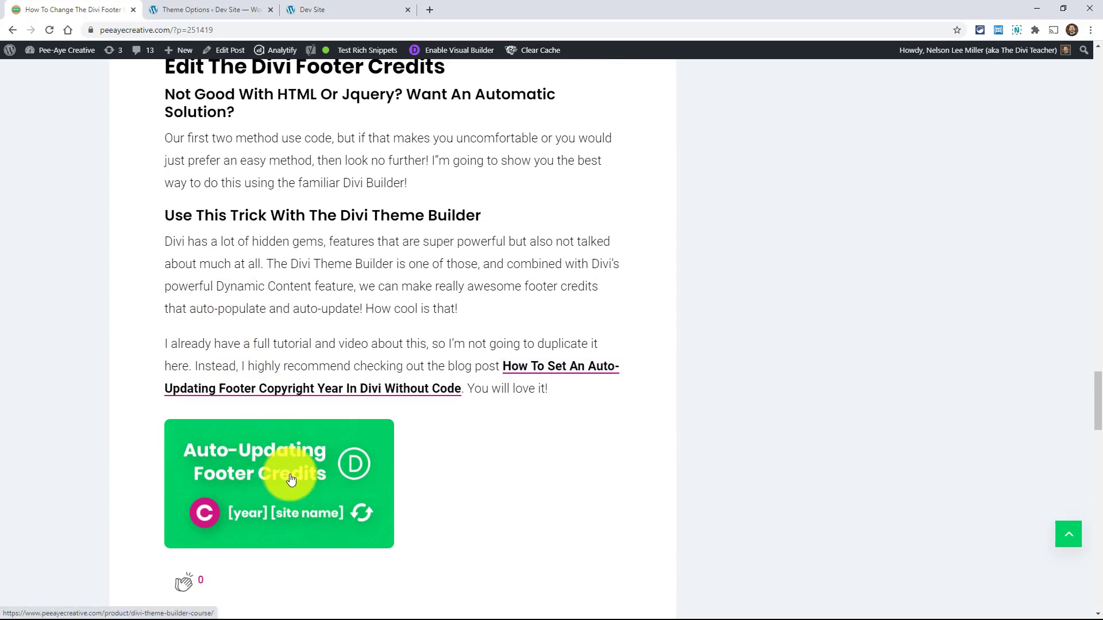
left_click(284, 482)
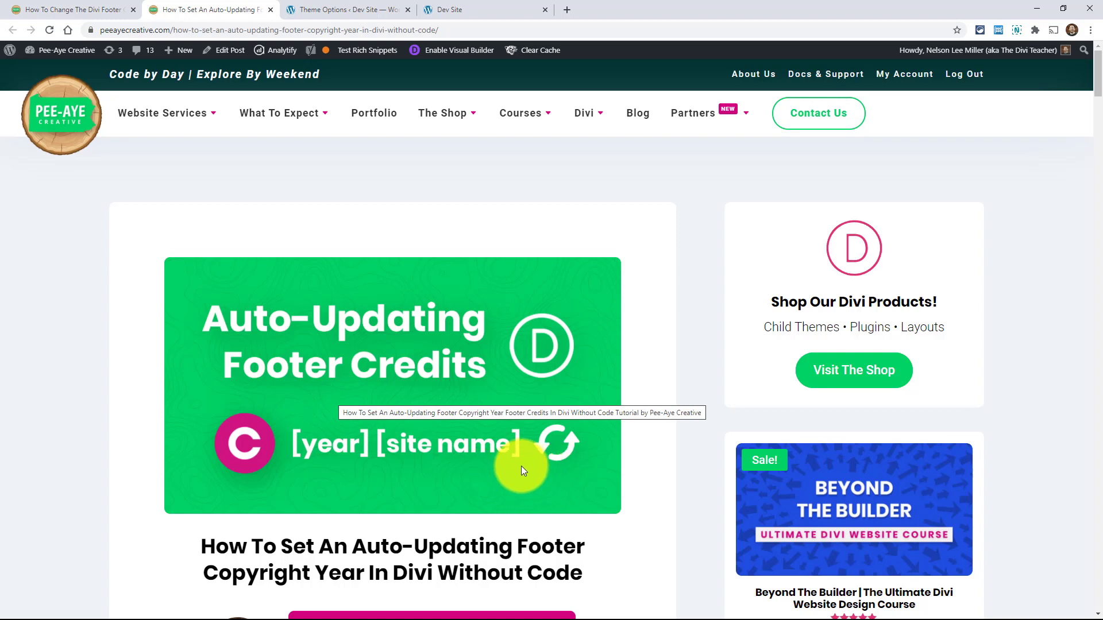
Step: Scroll to the 'Just Add A Text Module!' section and its steps through choosing 'Current Date'
scroll(325, 373, "down", 2)
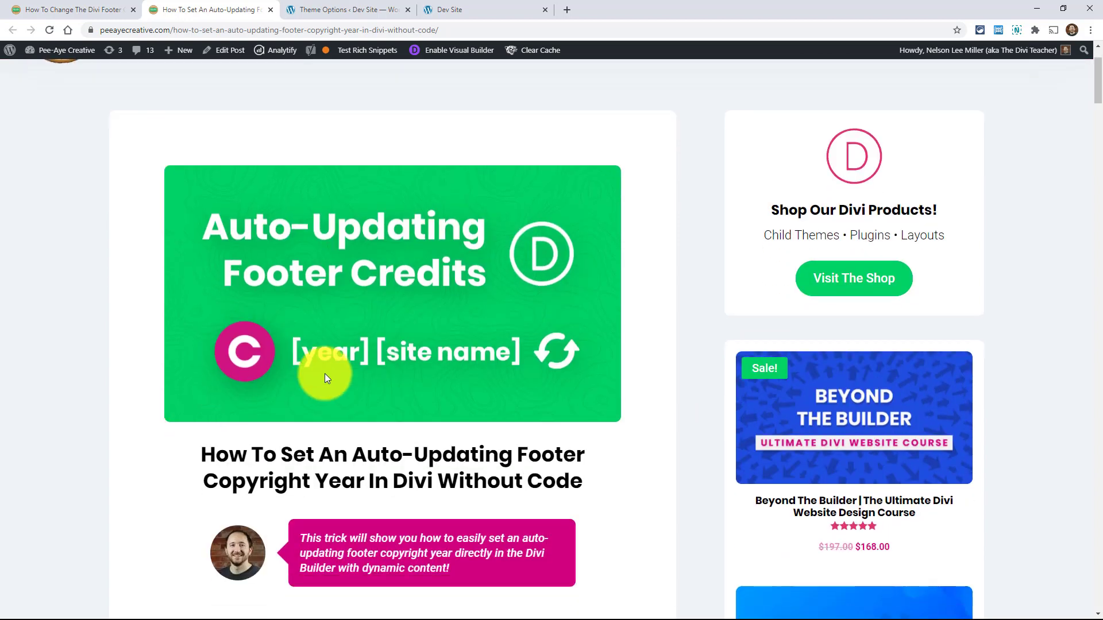
scroll(416, 371, "down", 5)
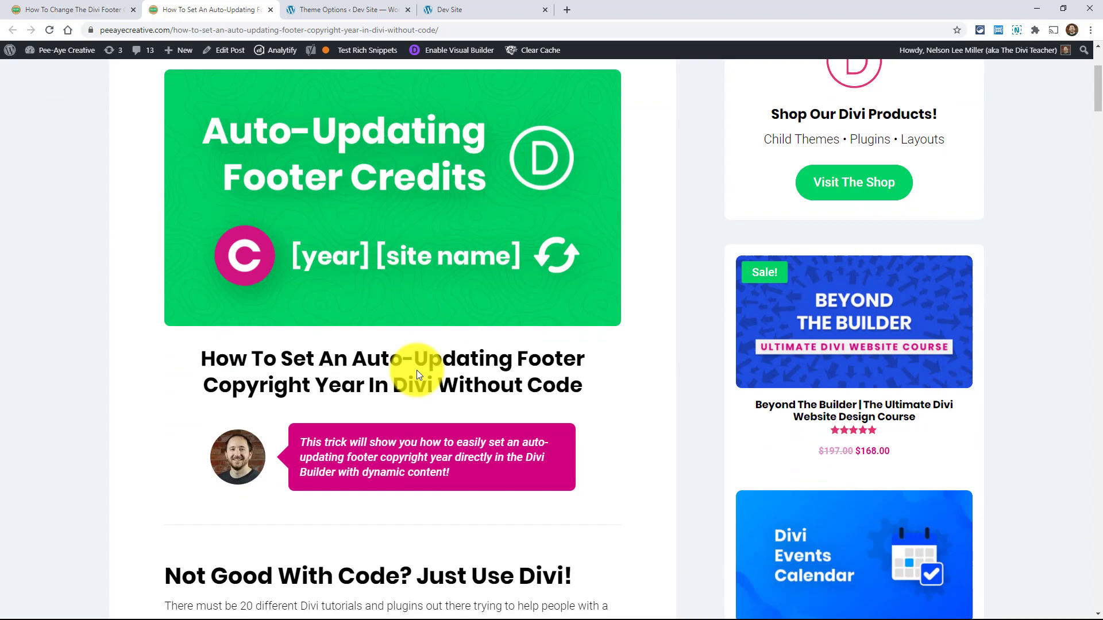
scroll(416, 370, "down", 1)
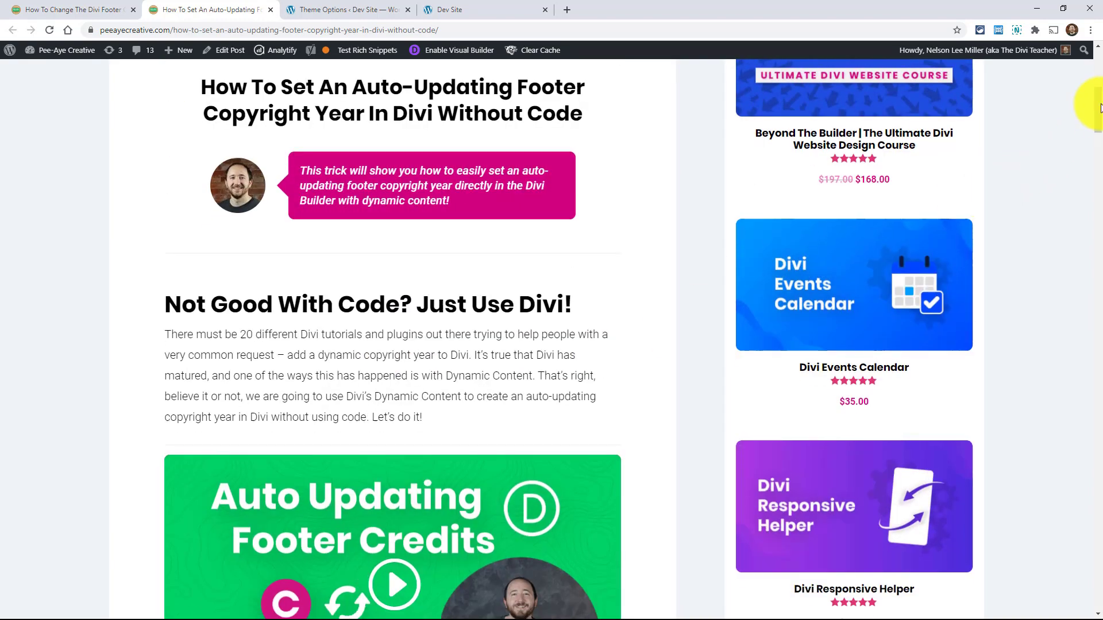
scroll(1094, 110, "down", 10)
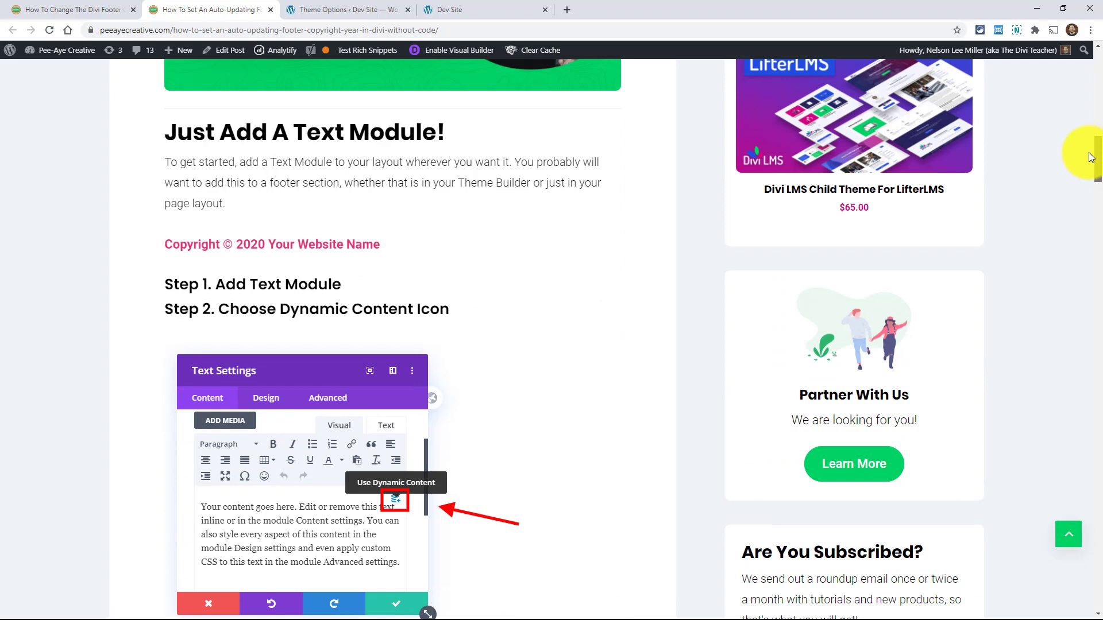
left_click_drag(1091, 157, 1091, 161)
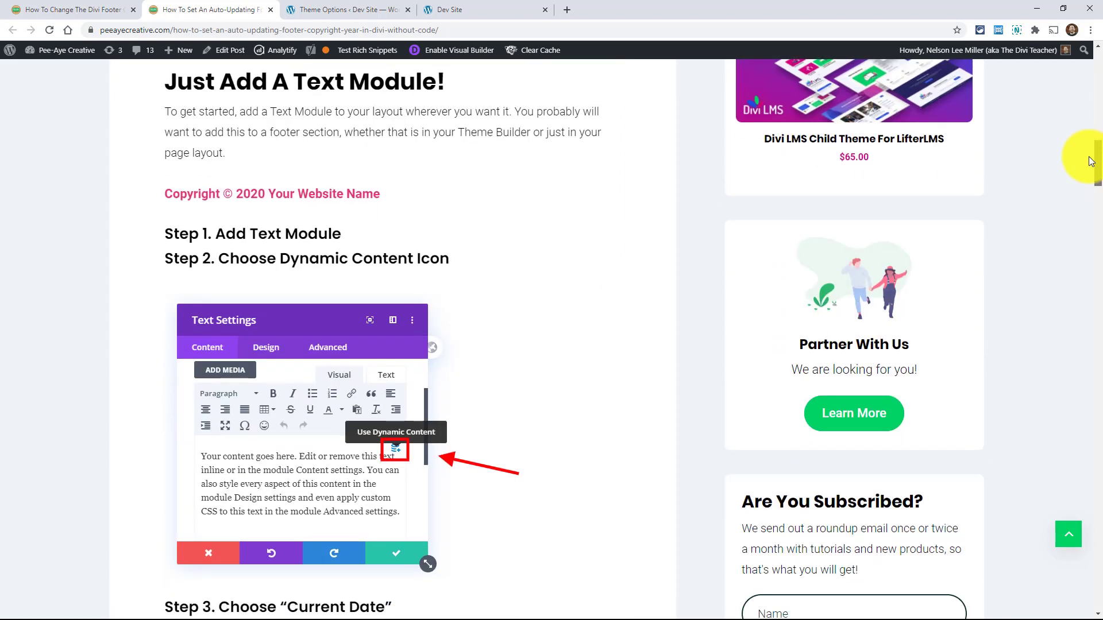
left_click_drag(1091, 161, 1092, 161)
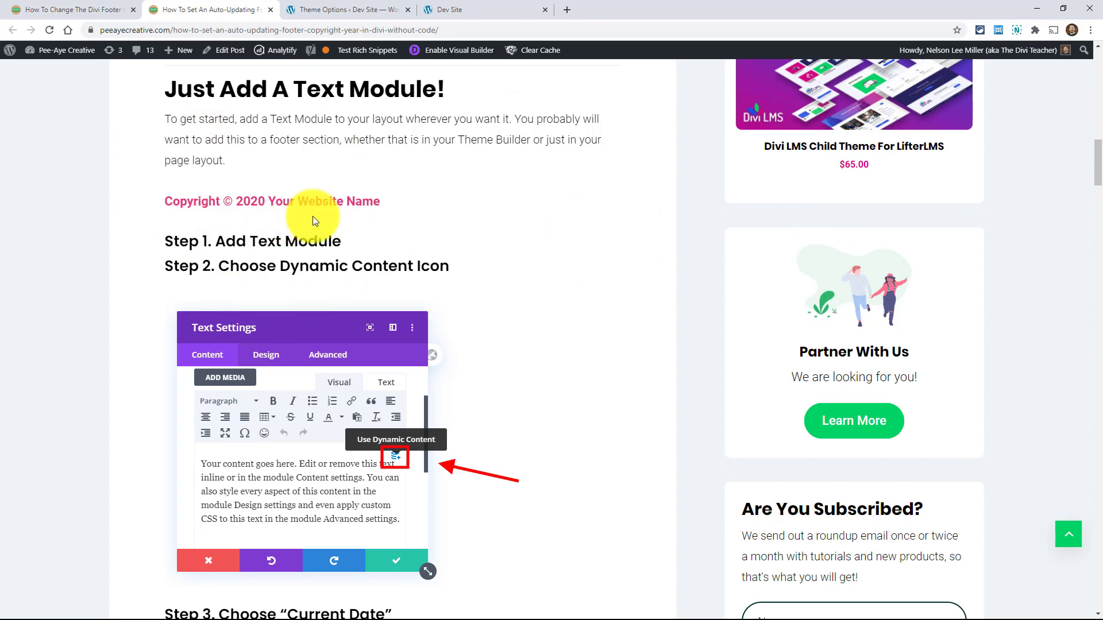
Step: Add a global footer to the Default Website Template in the Divi Theme Builder
left_click(346, 7)
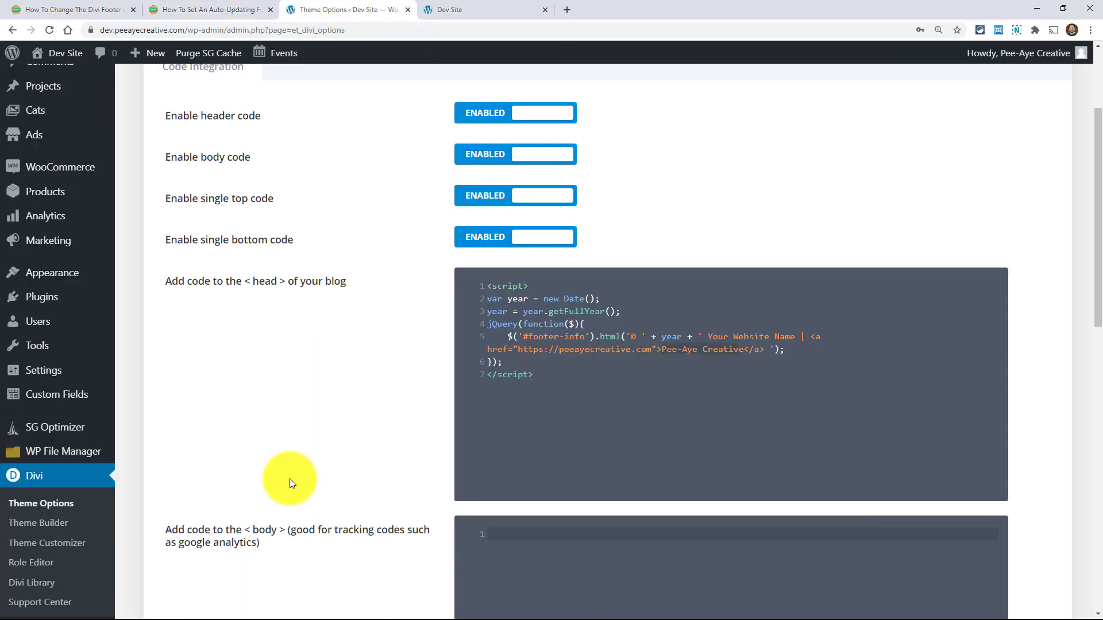
left_click(26, 525)
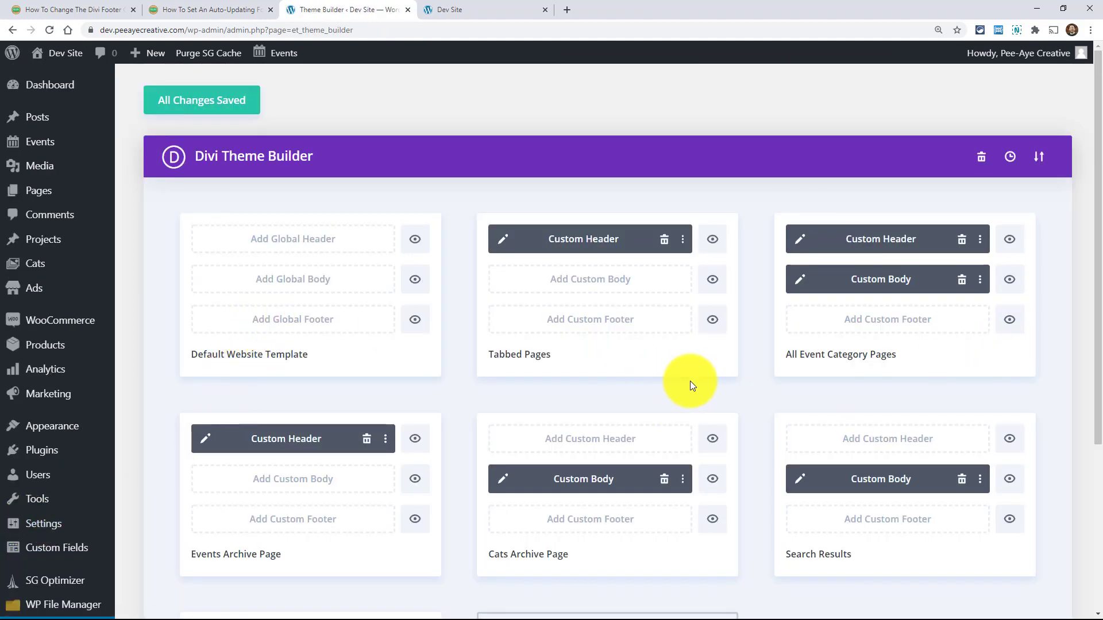
left_click(293, 320)
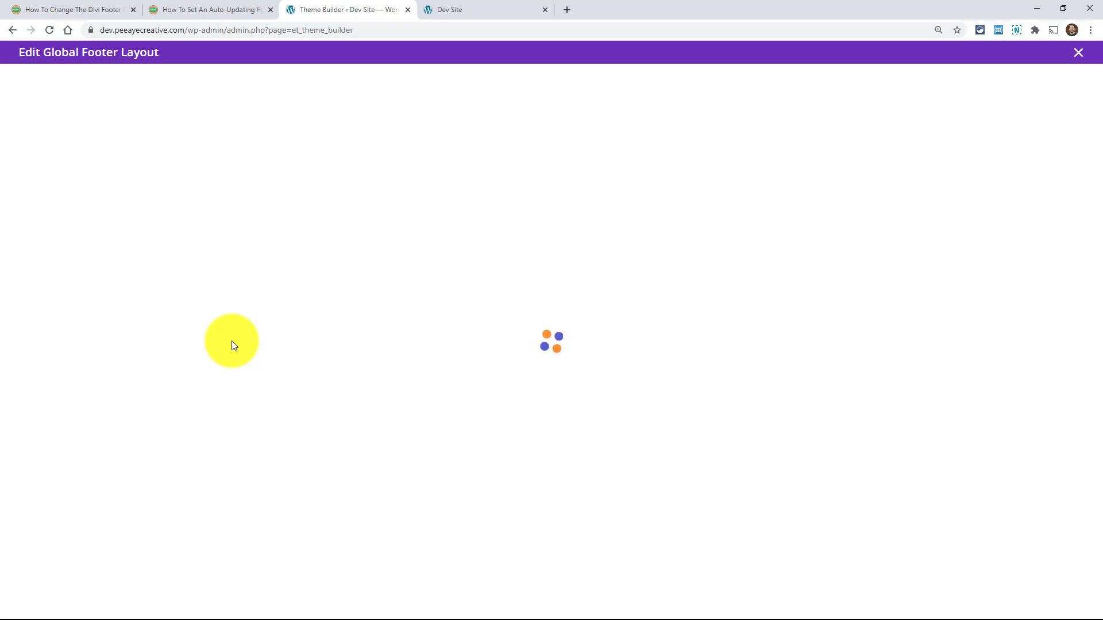
Step: Insert a one-column row into the empty footer and filter the module picker by 'text'
left_click(290, 330)
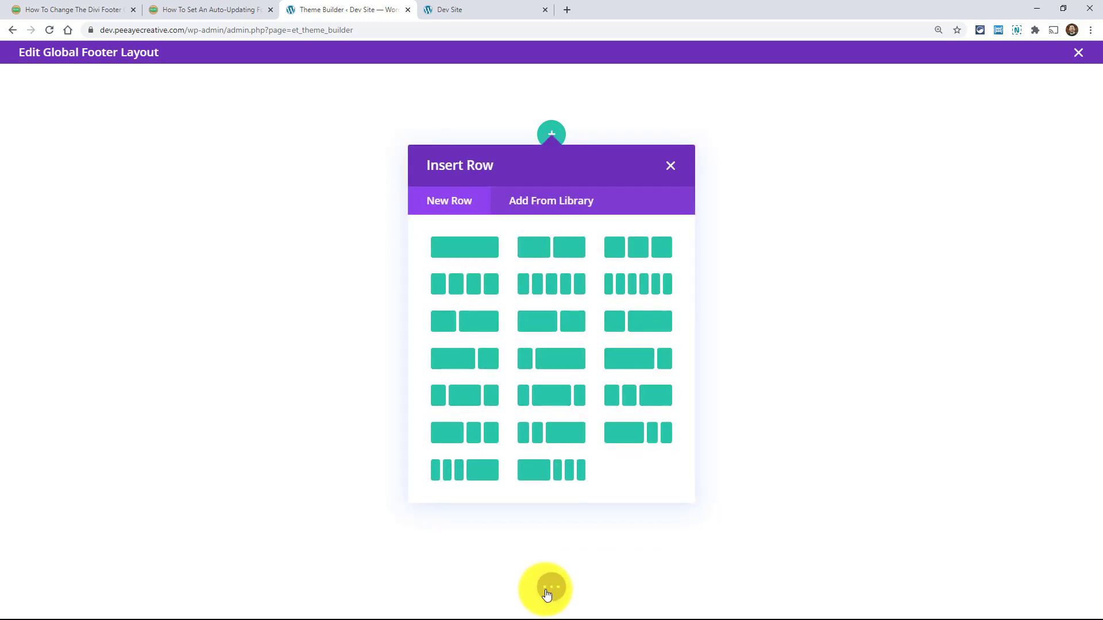
left_click(464, 247)
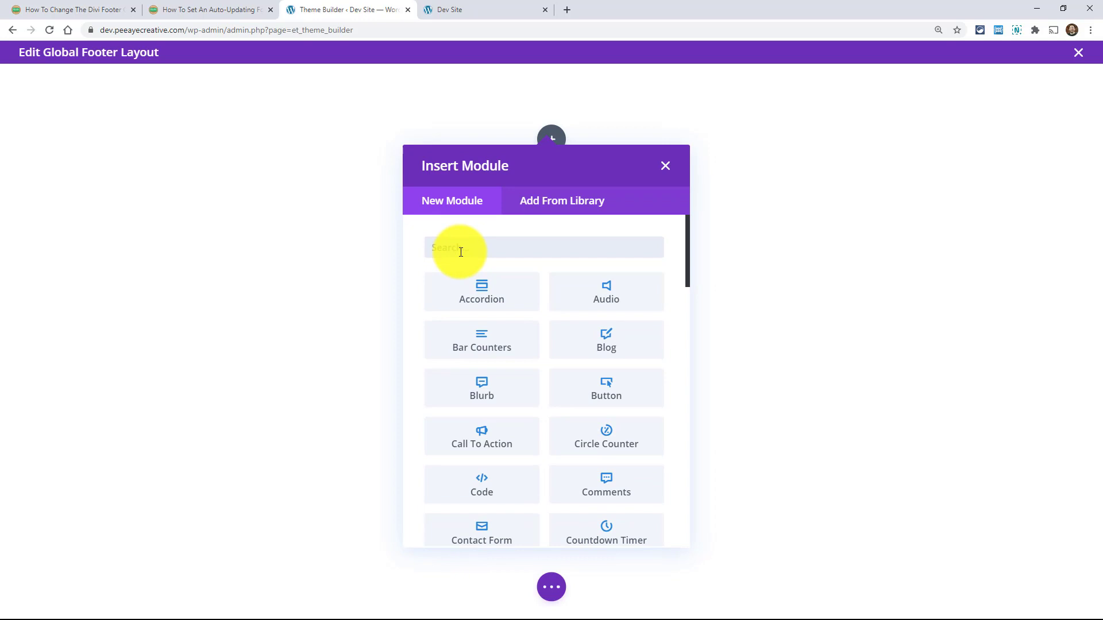
type("text")
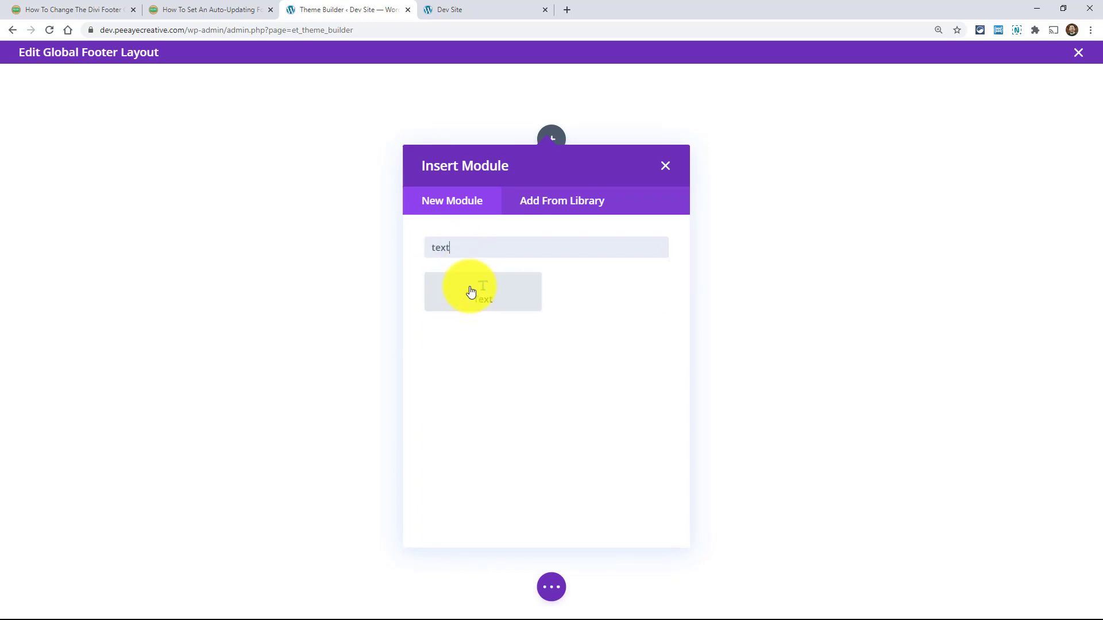
Step: Insert a Text module into the new row and list the dynamic content options for its Body
left_click(471, 292)
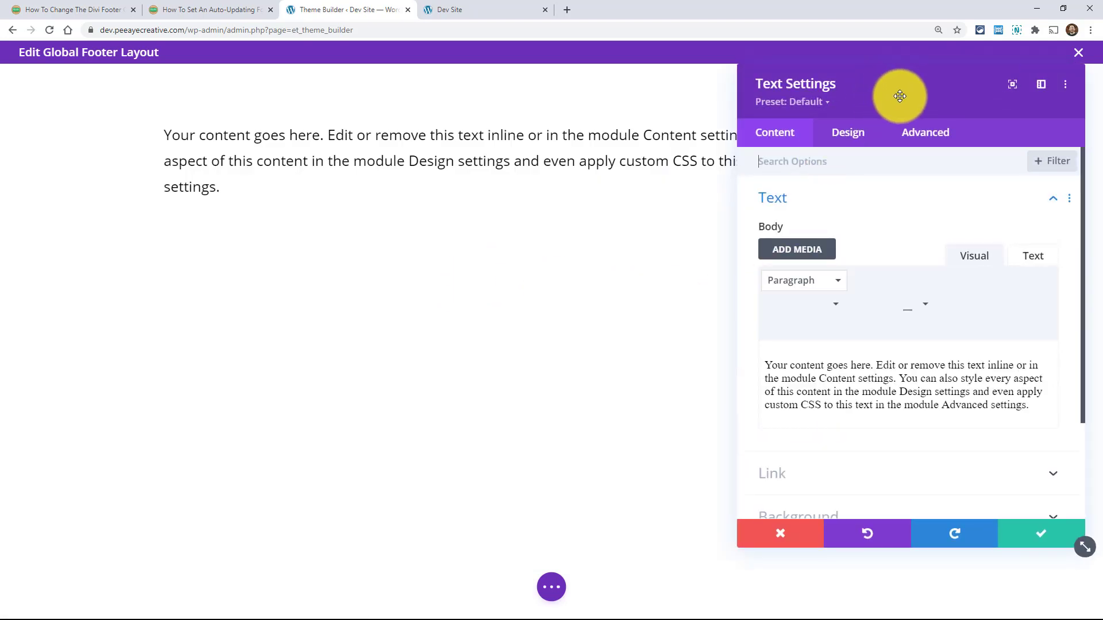
left_click_drag(894, 96, 818, 109)
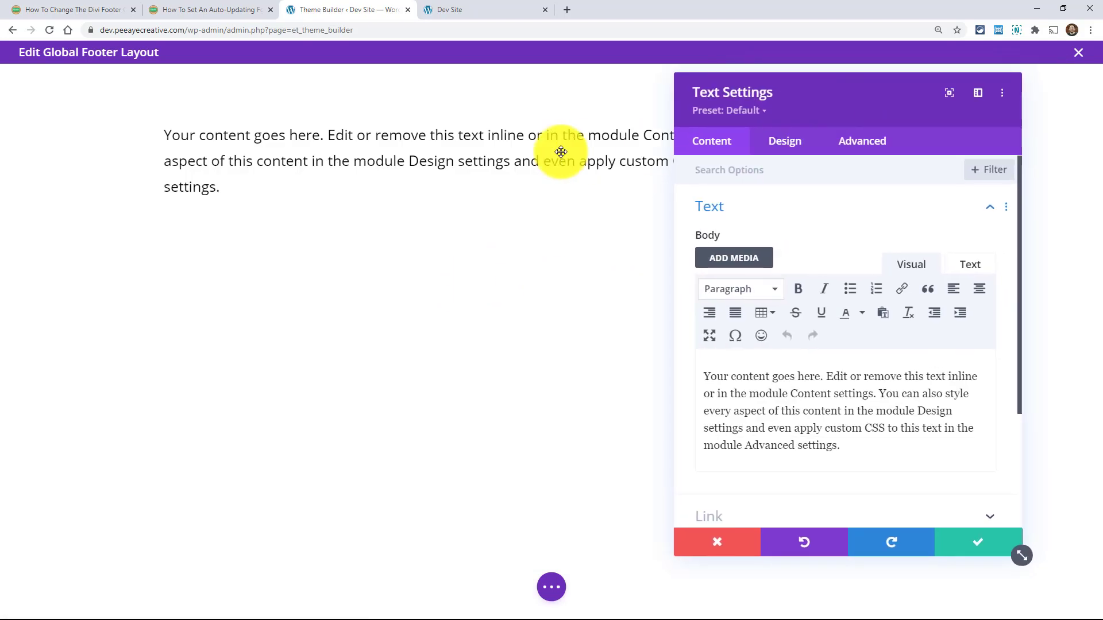
left_click(982, 372)
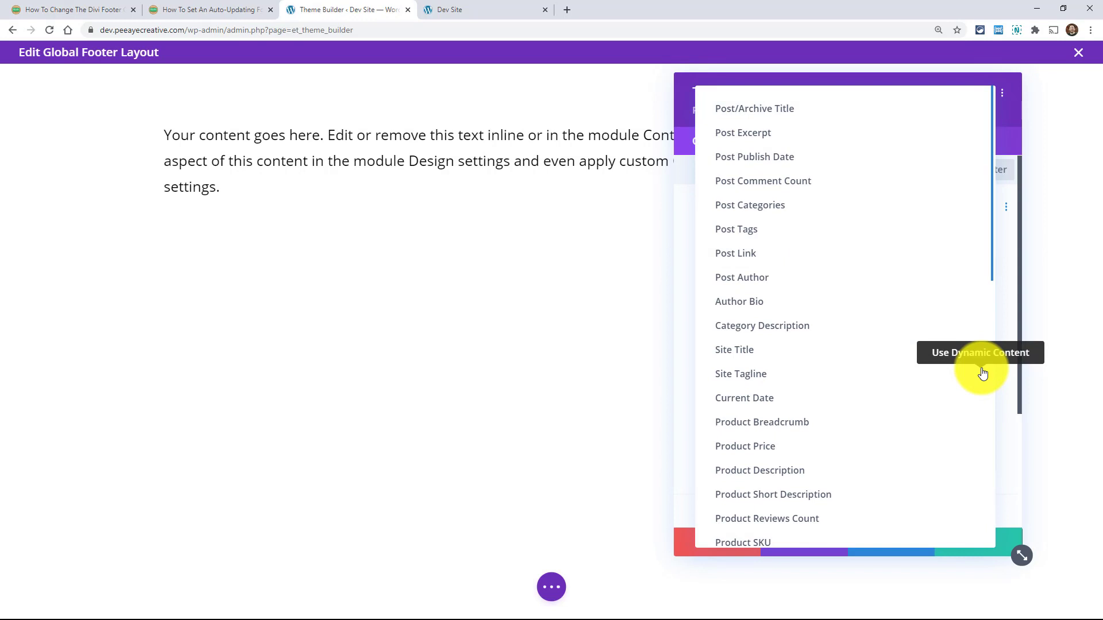
Step: Insert the dynamic Current Date into the Body with the custom date format 'Y'
left_click(742, 402)
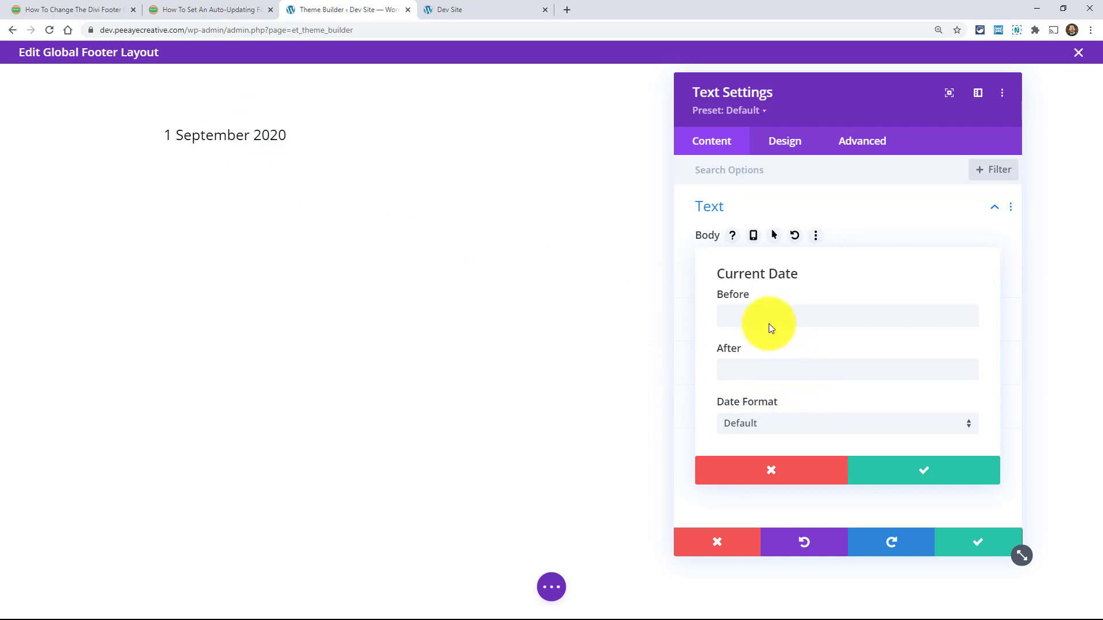
left_click(746, 428)
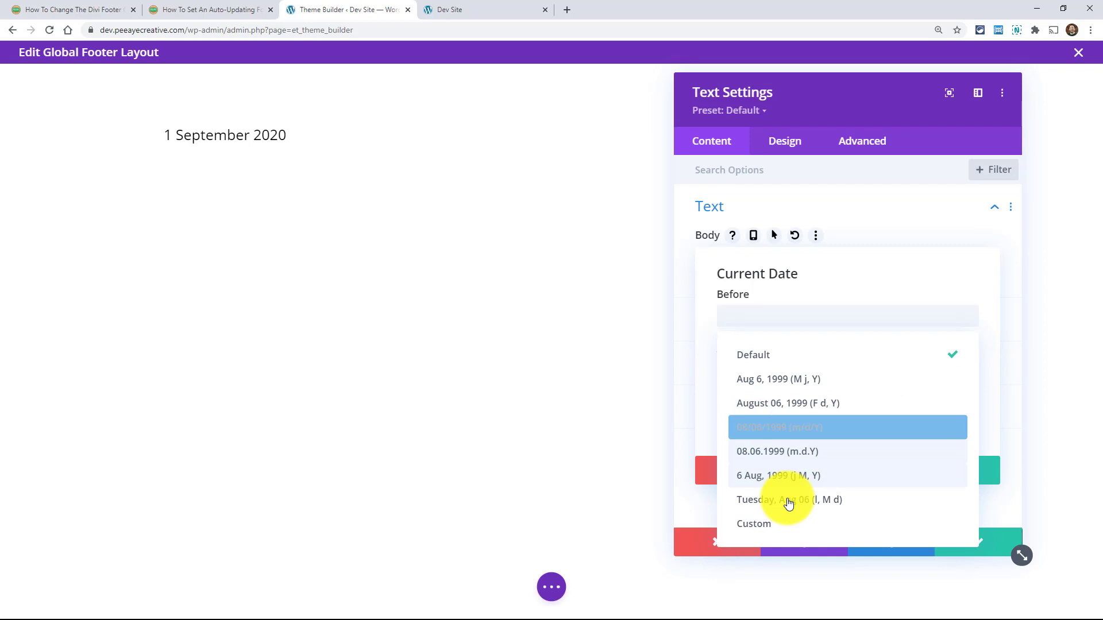
left_click(759, 525)
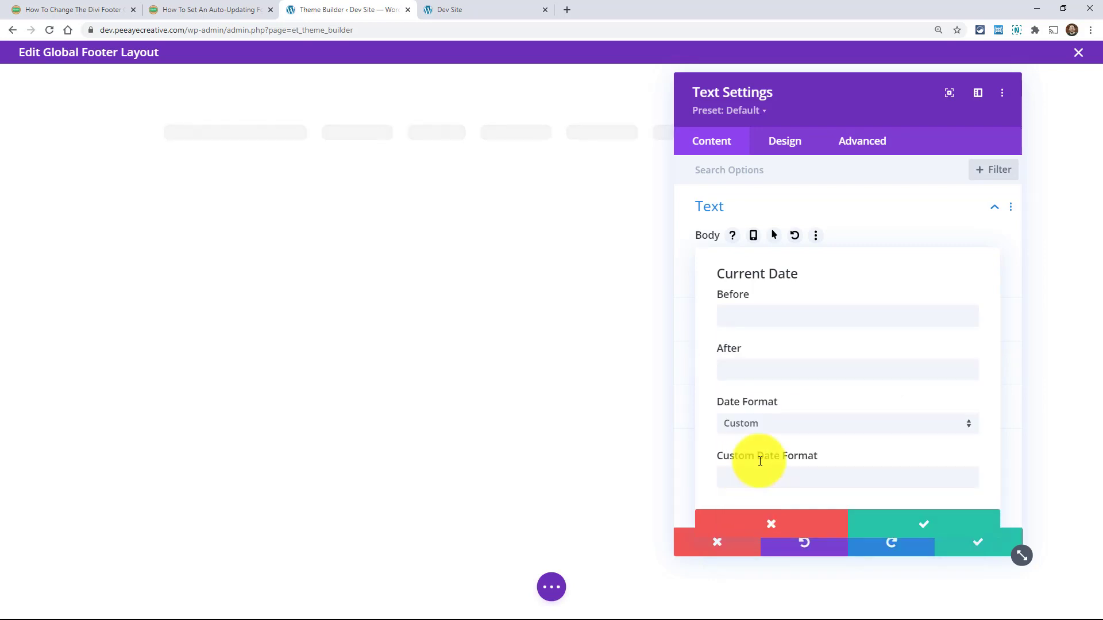
left_click(731, 474)
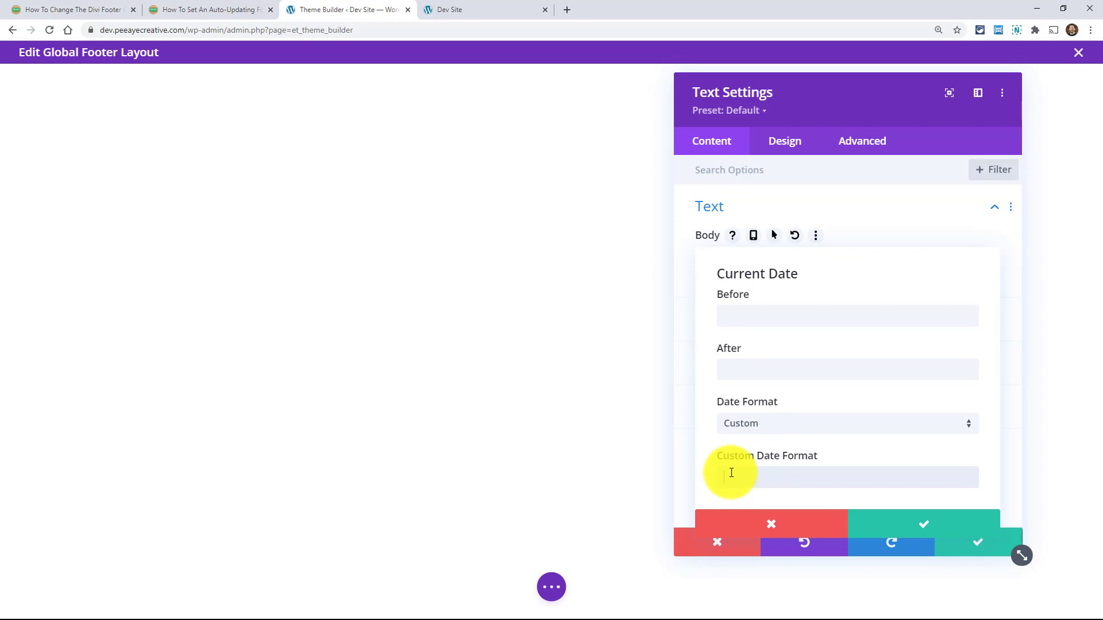
type("Y")
left_click(923, 528)
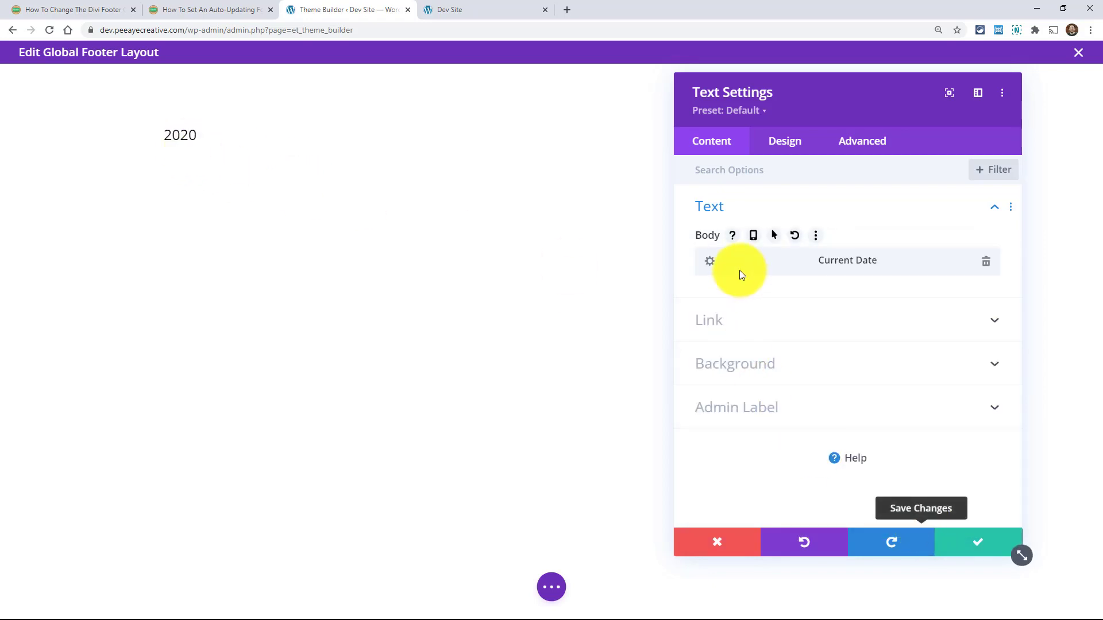
Step: Set the Current Date's Before text to 'Copyright'
left_click(710, 264)
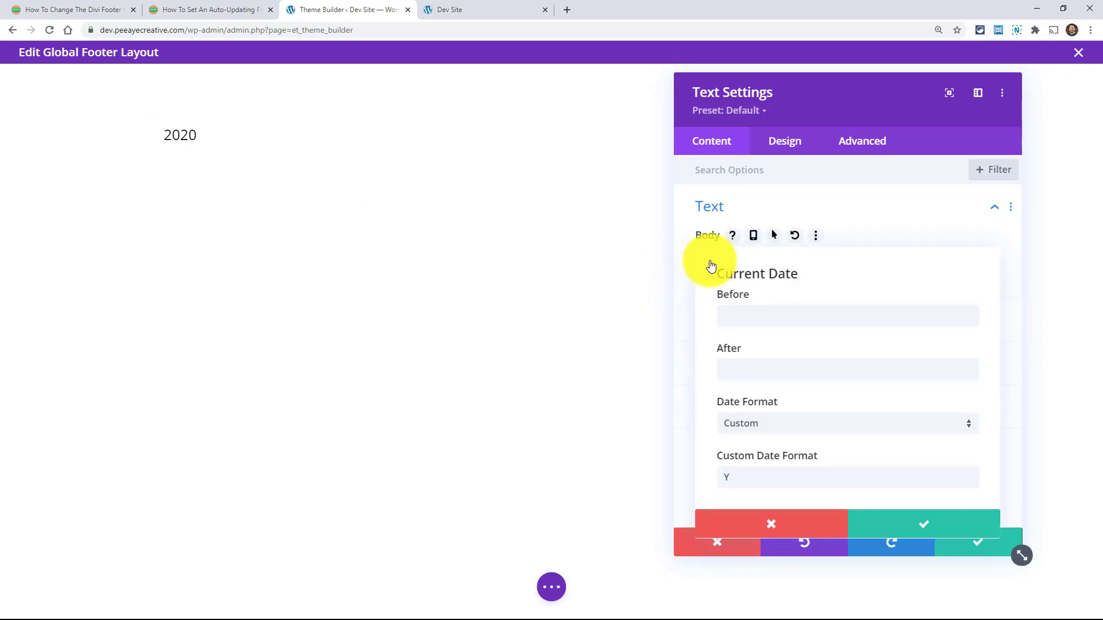
left_click(758, 314)
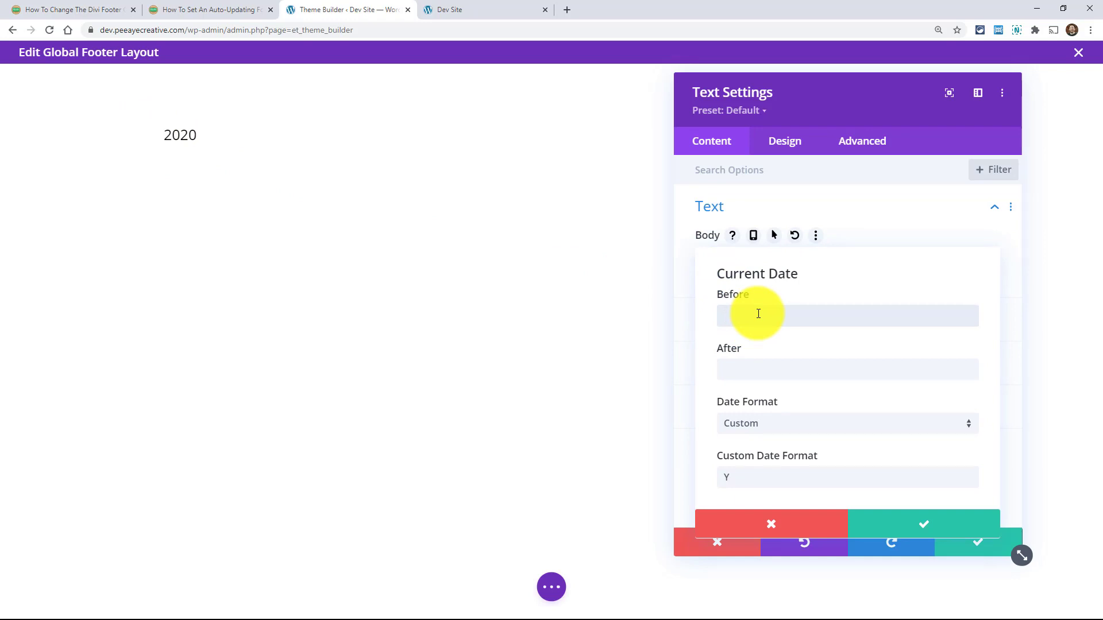
type("Copyright")
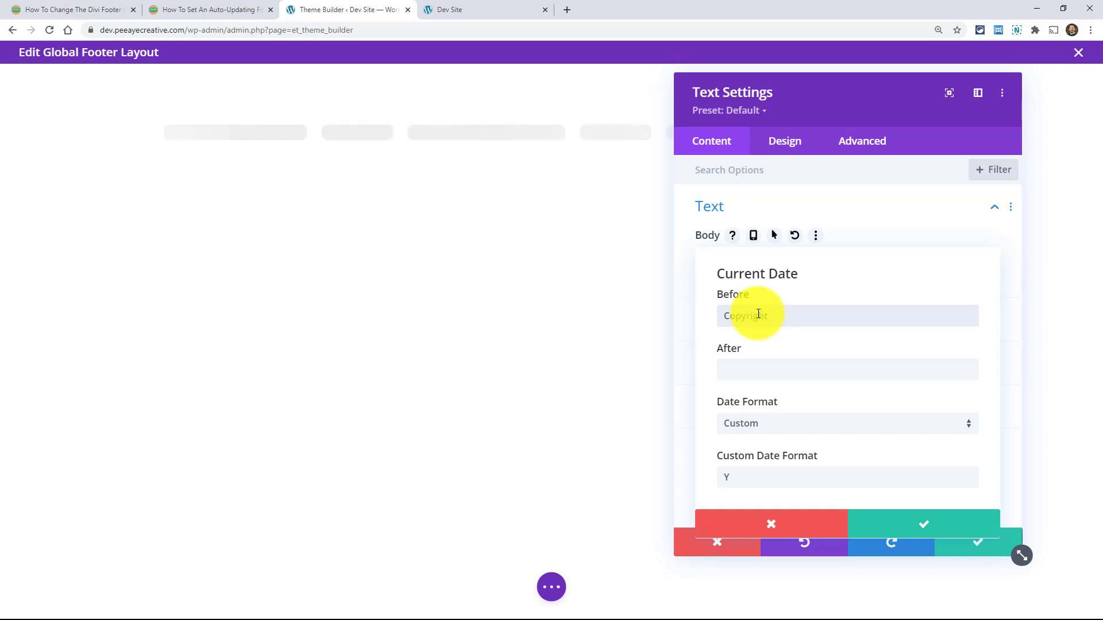
left_click(776, 374)
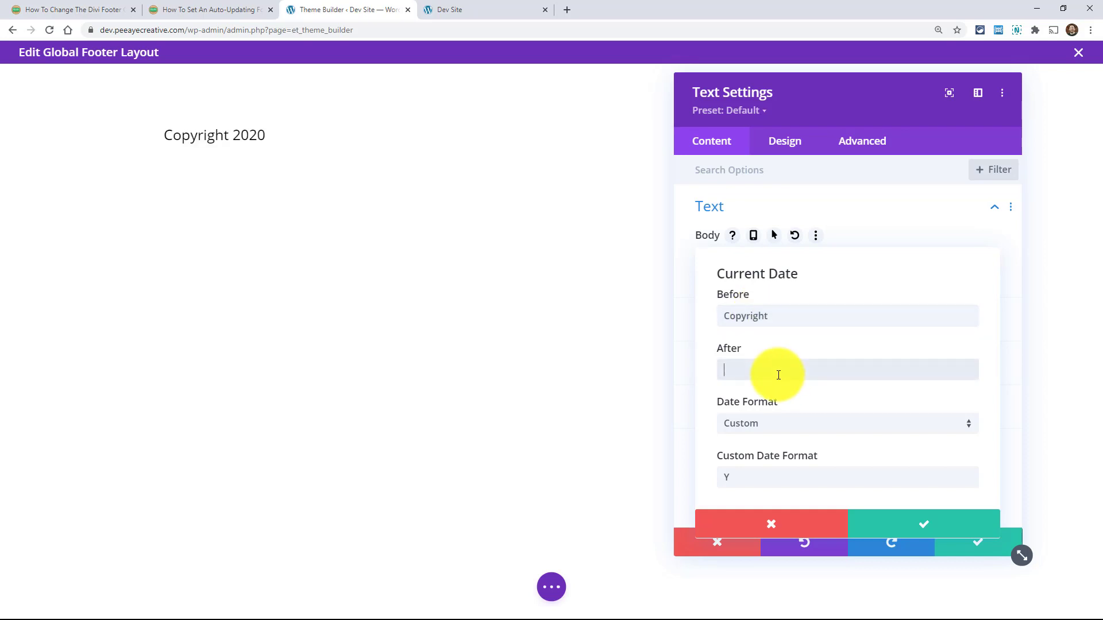
Step: Copy the sample 'Your Website Name | Privacy Policy' text from the auto-updating footer article
left_click(220, 8)
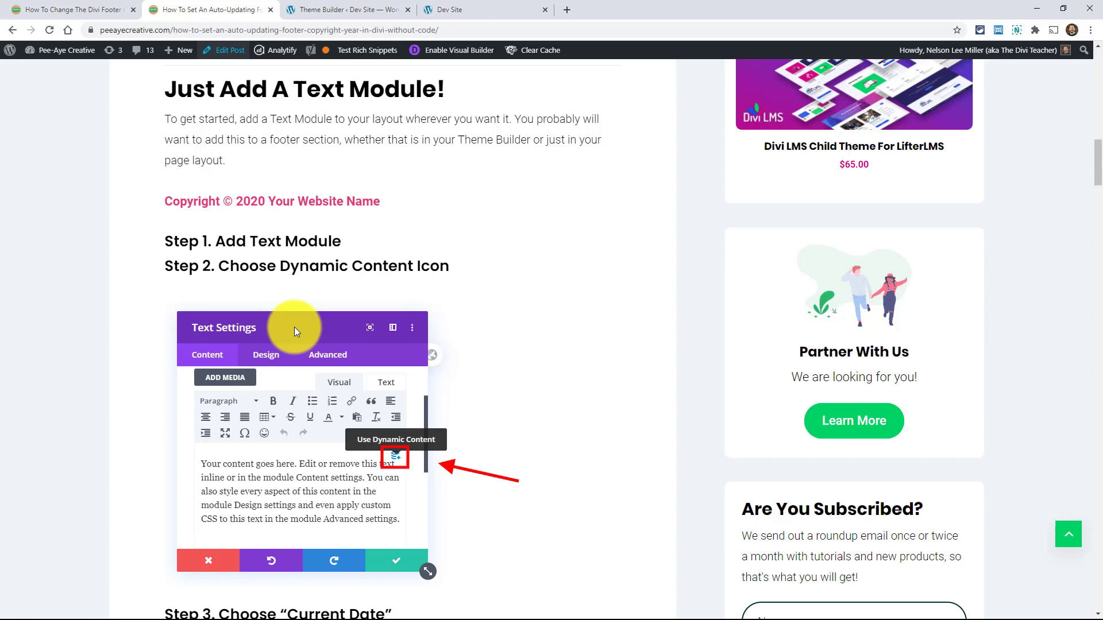
scroll(290, 333, "down", 1)
scroll(289, 339, "down", 15)
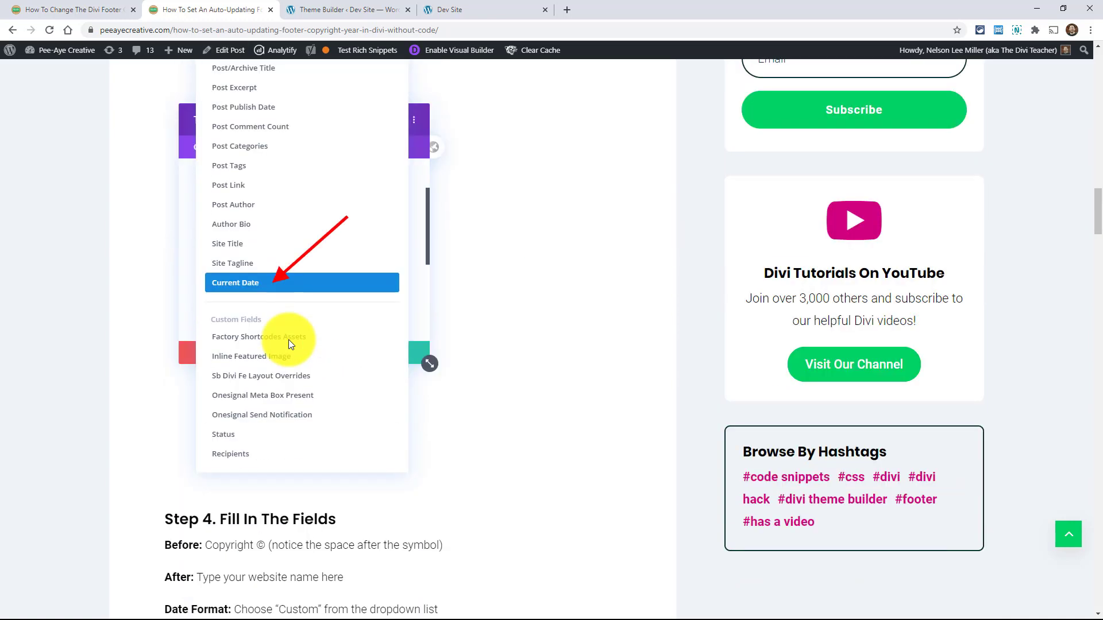
scroll(286, 347, "down", 10)
left_click_drag(272, 268, 483, 280)
key("ctrl+c")
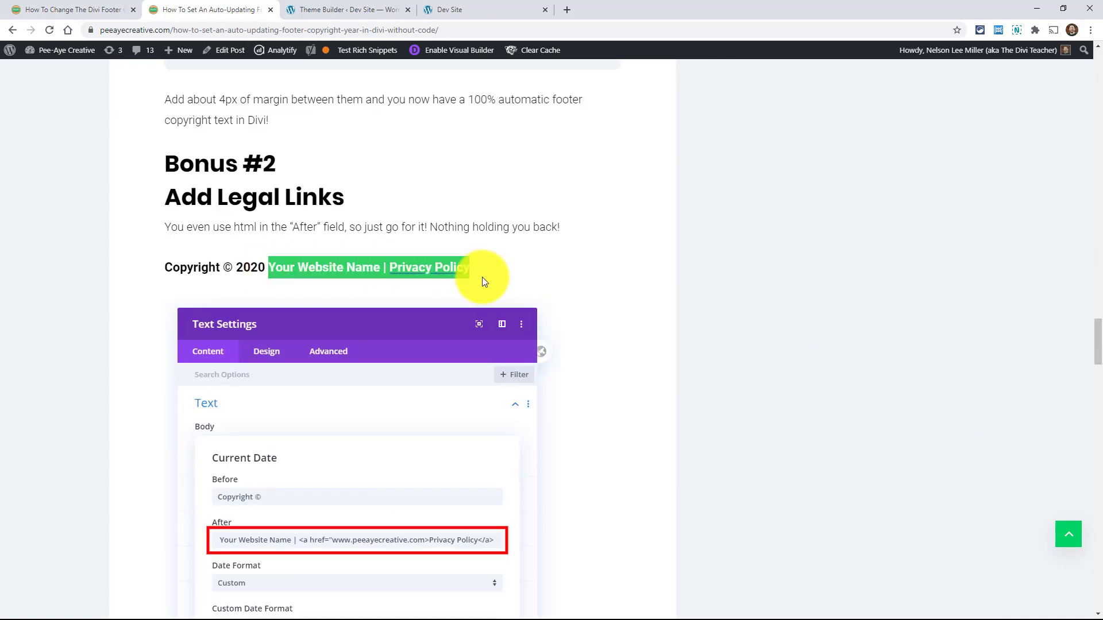
left_click(339, 10)
Step: Paste 'Your Website Name | Privacy Policy' into the After field, then select 'Privacy Policy'
left_click(738, 373)
key("ctrl+v")
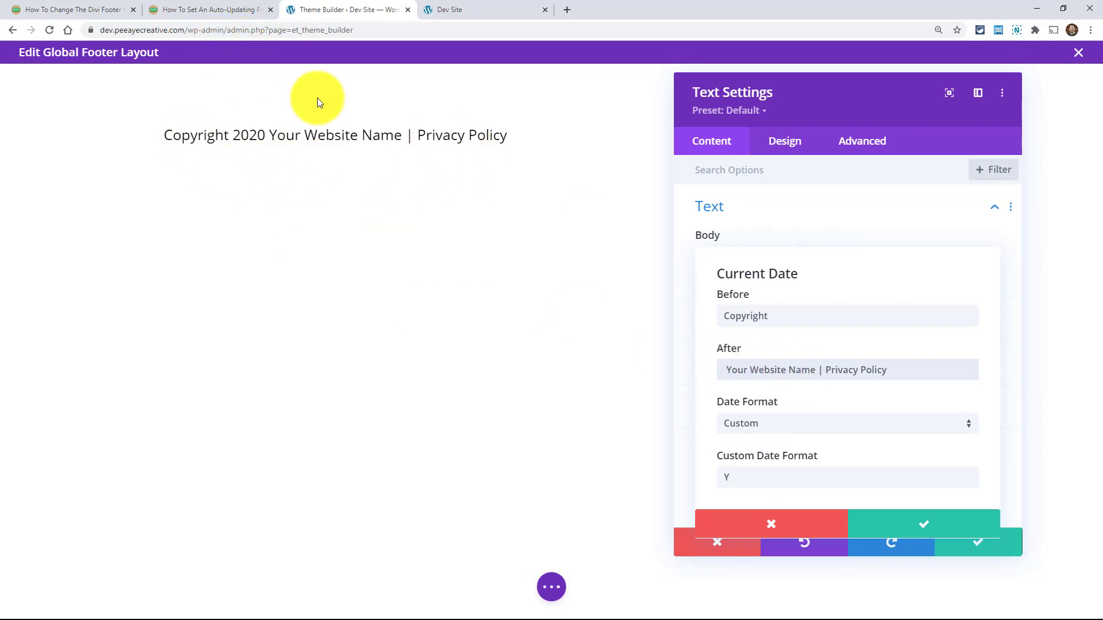
left_click_drag(825, 370, 915, 375)
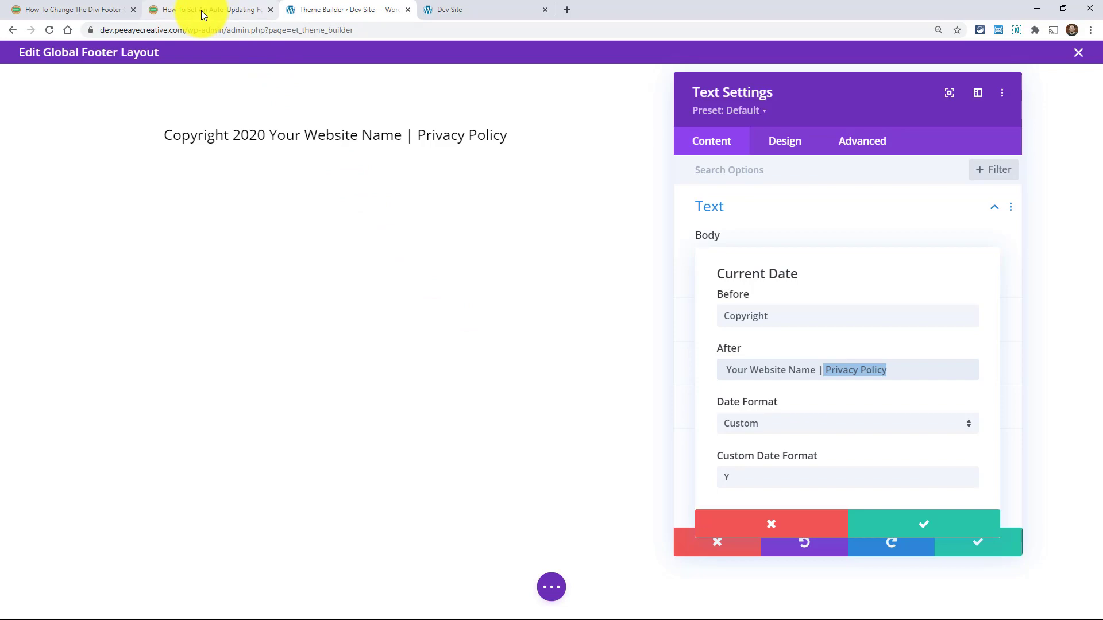
Step: Copy the article's Pee-Aye Creative link code and paste it over Privacy Policy in the footer text
left_click(75, 10)
scroll(425, 343, "up", 15)
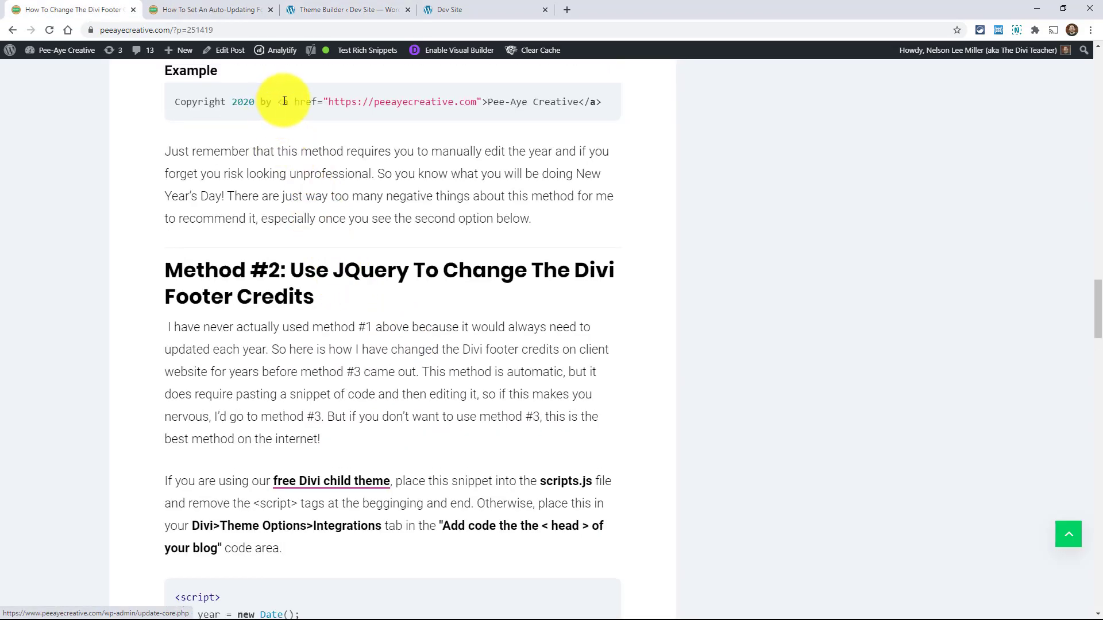
left_click_drag(278, 102, 653, 114)
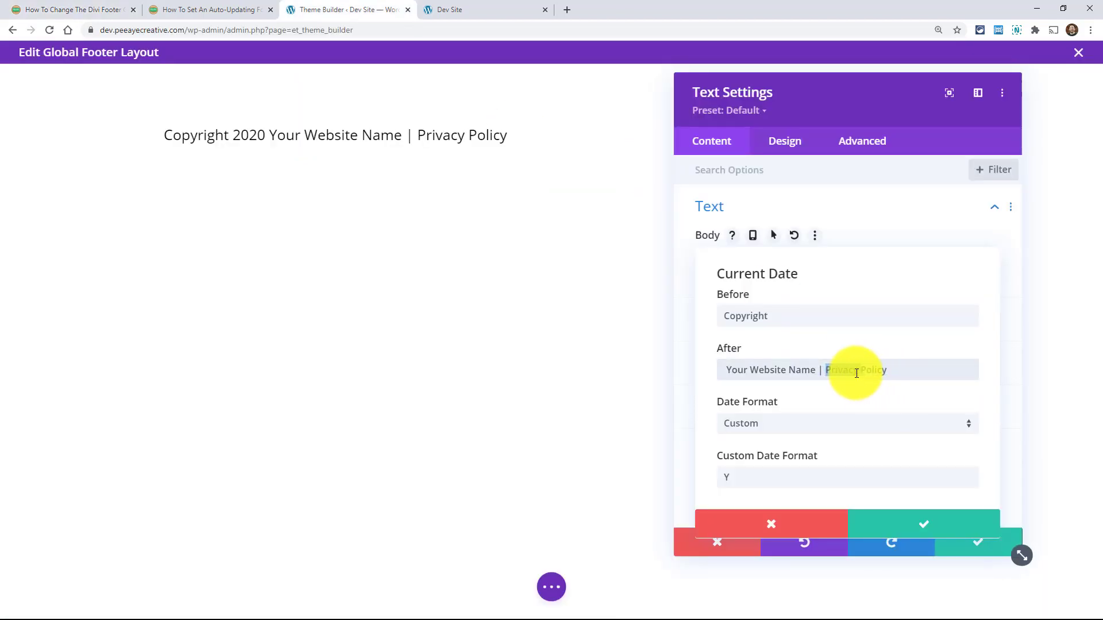
left_click_drag(856, 374, 901, 370)
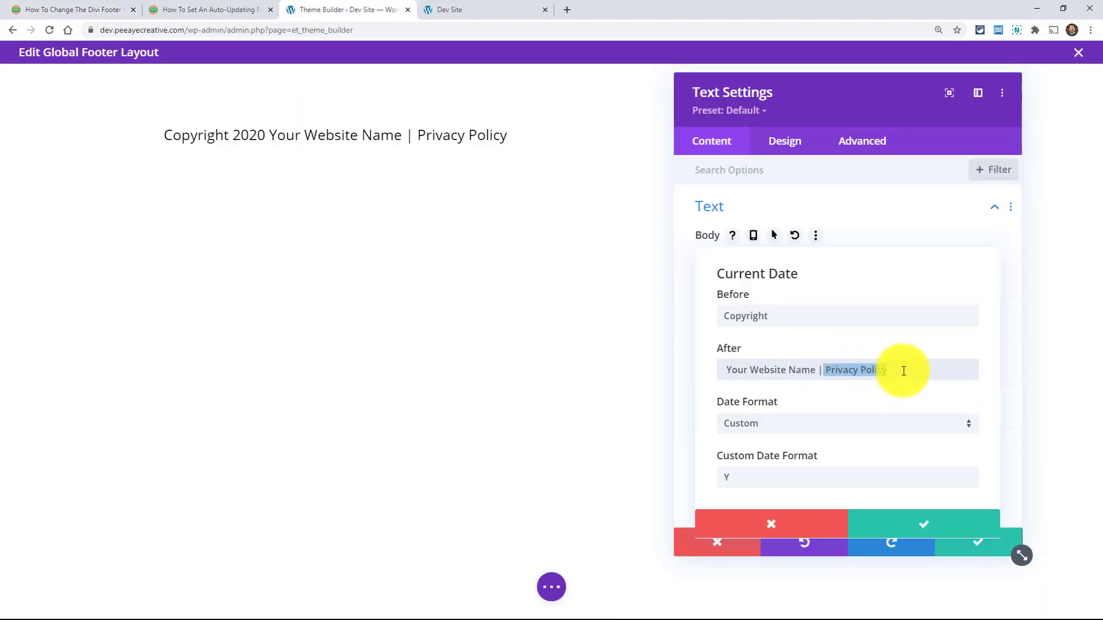
type("<a href=\"https://peeayecreative.com\">Pee Aye Creative</a>")
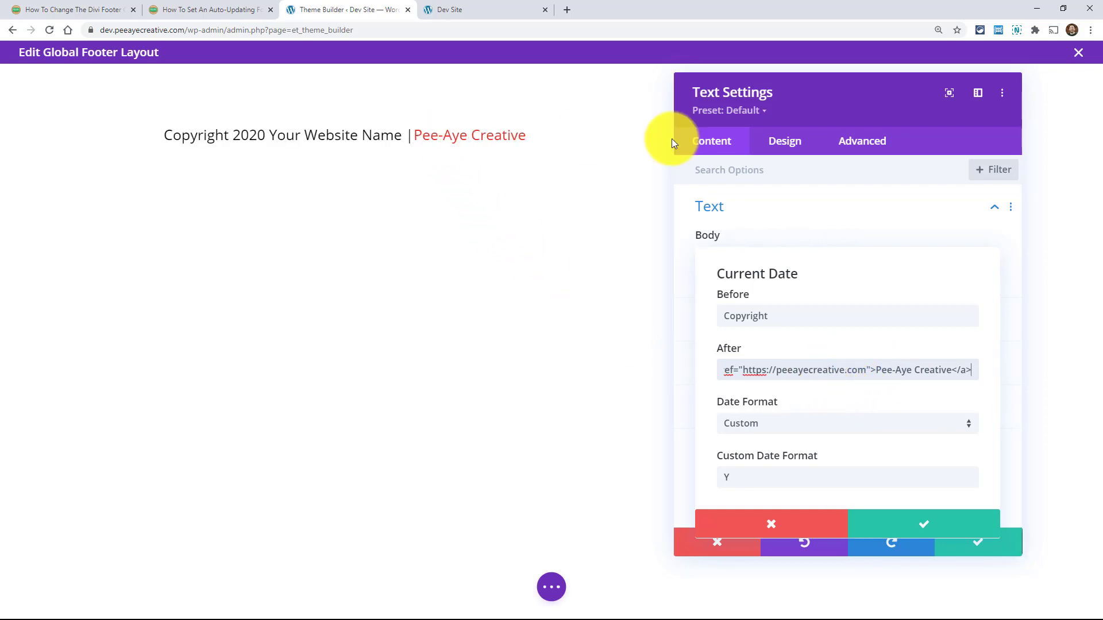
left_click(779, 145)
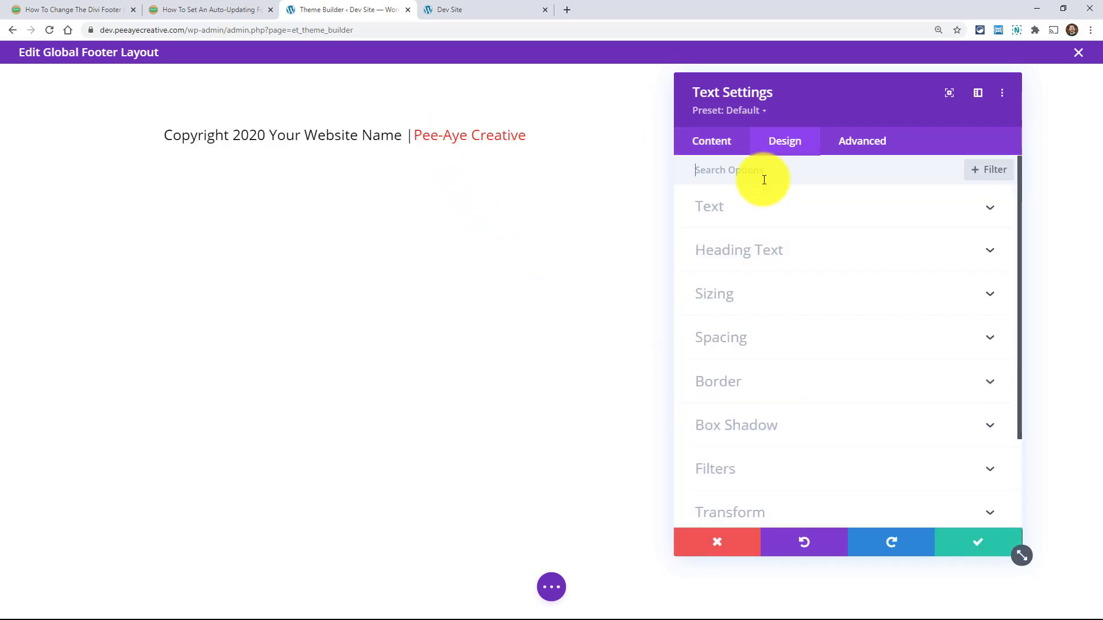
Step: Try black, then green as the footer Link Text Color, then reset it to default red
left_click(728, 218)
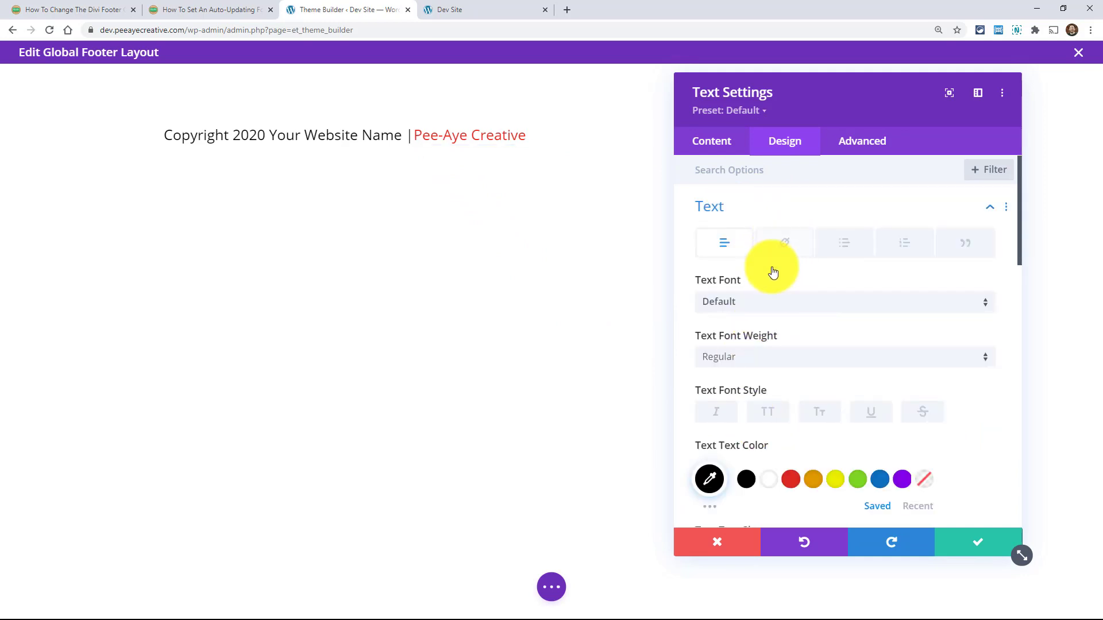
left_click(784, 252)
scroll(722, 367, "down", 1)
scroll(722, 367, "down", 3)
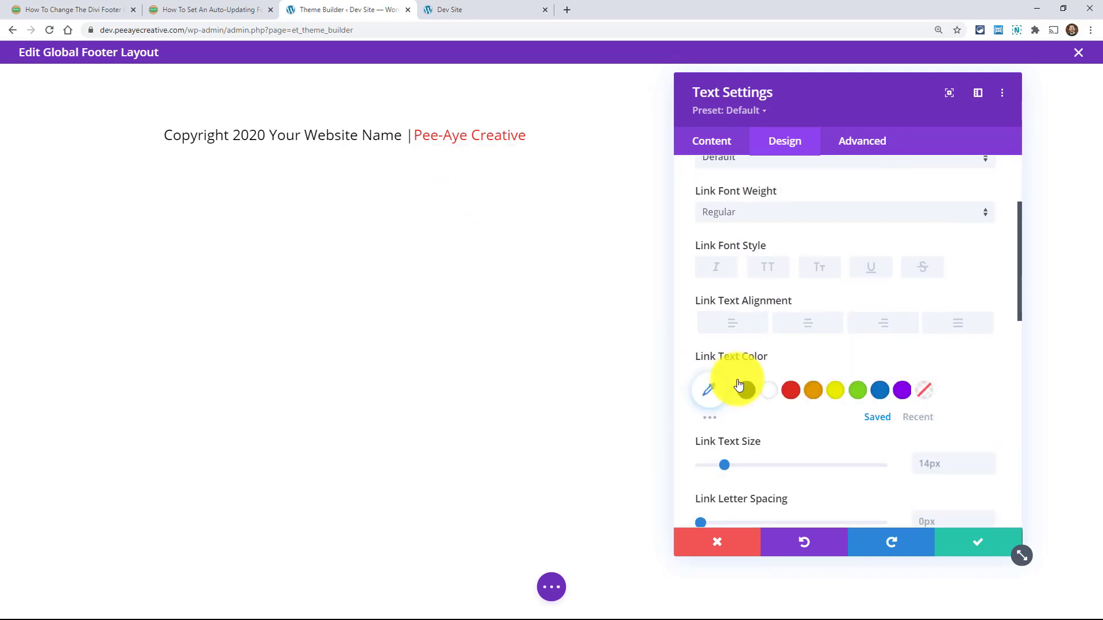
left_click(747, 382)
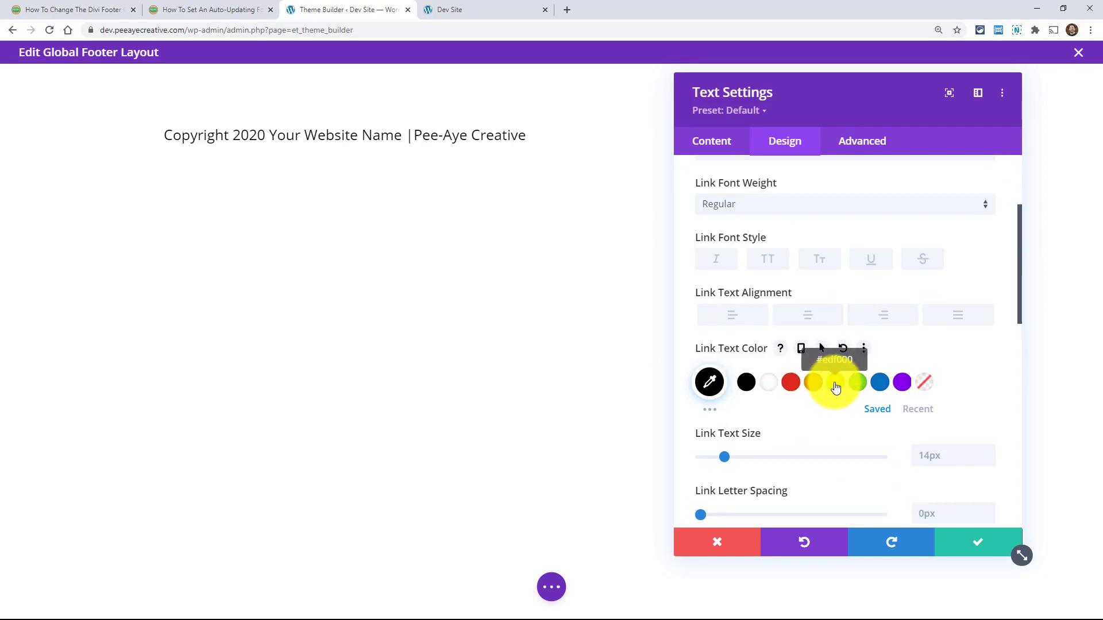
left_click(859, 383)
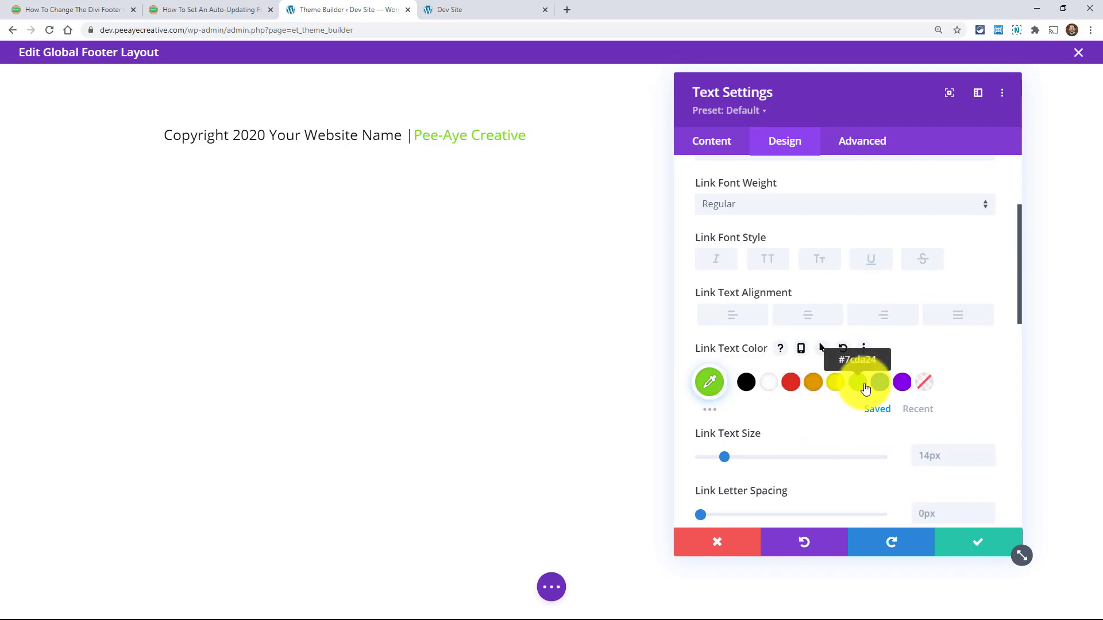
left_click(843, 350)
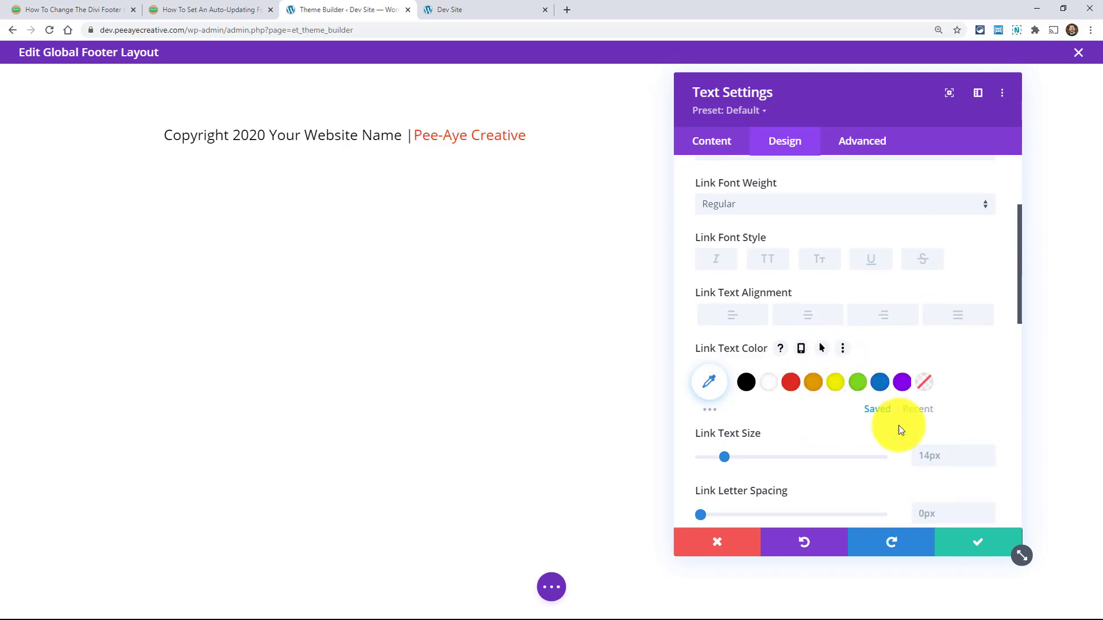
Step: Confirm the Text Settings, save the footer layout and Theme Builder, then view the live site
left_click(968, 544)
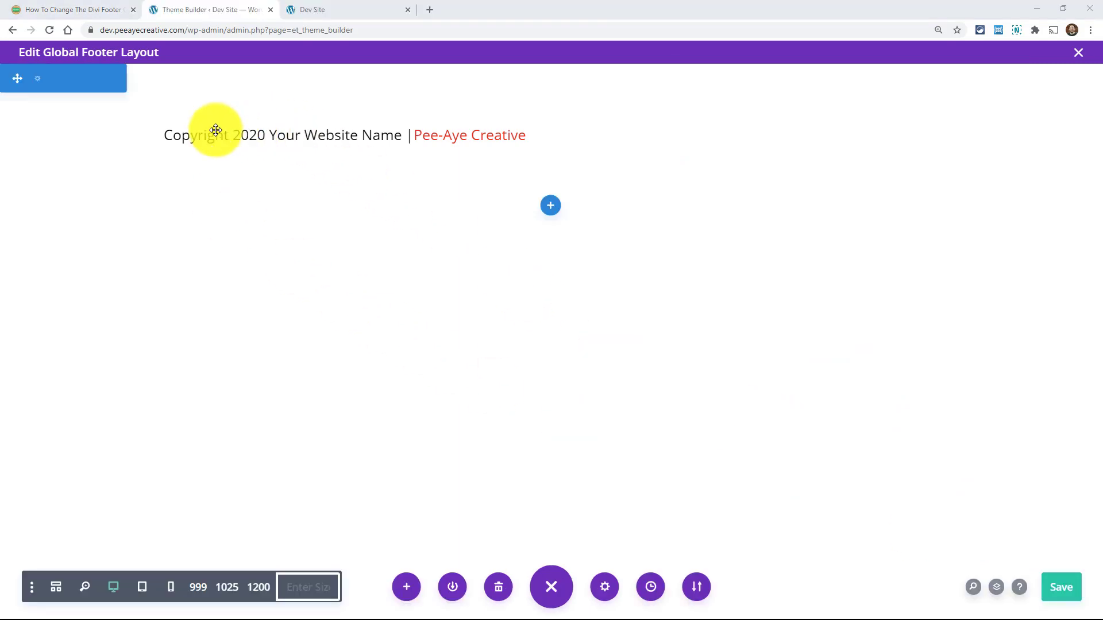
left_click(1058, 586)
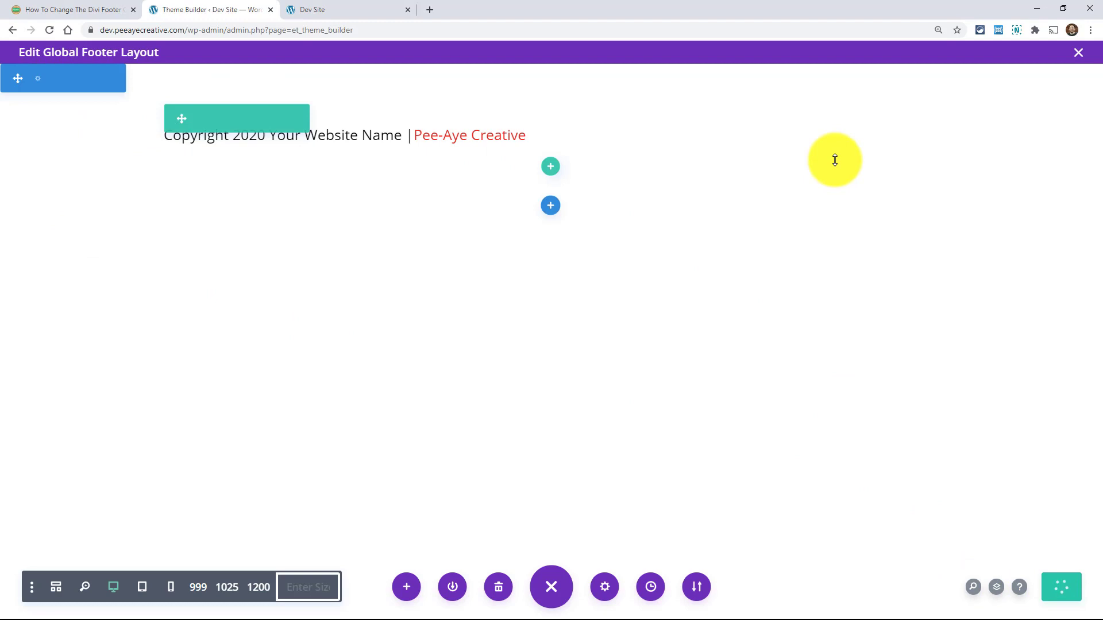
left_click(1078, 55)
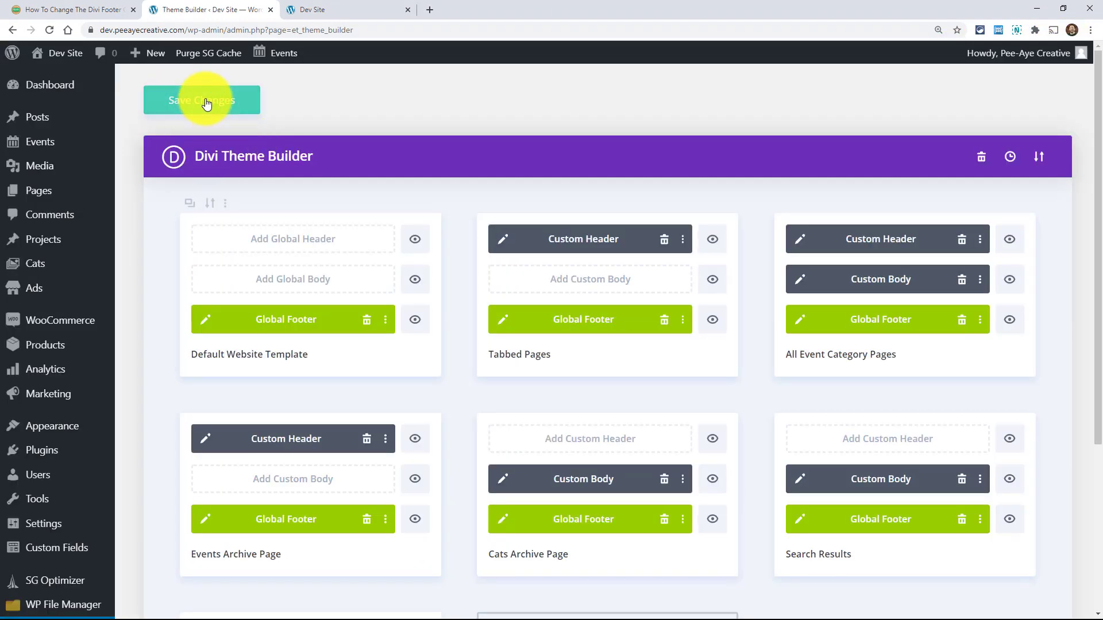
left_click(207, 104)
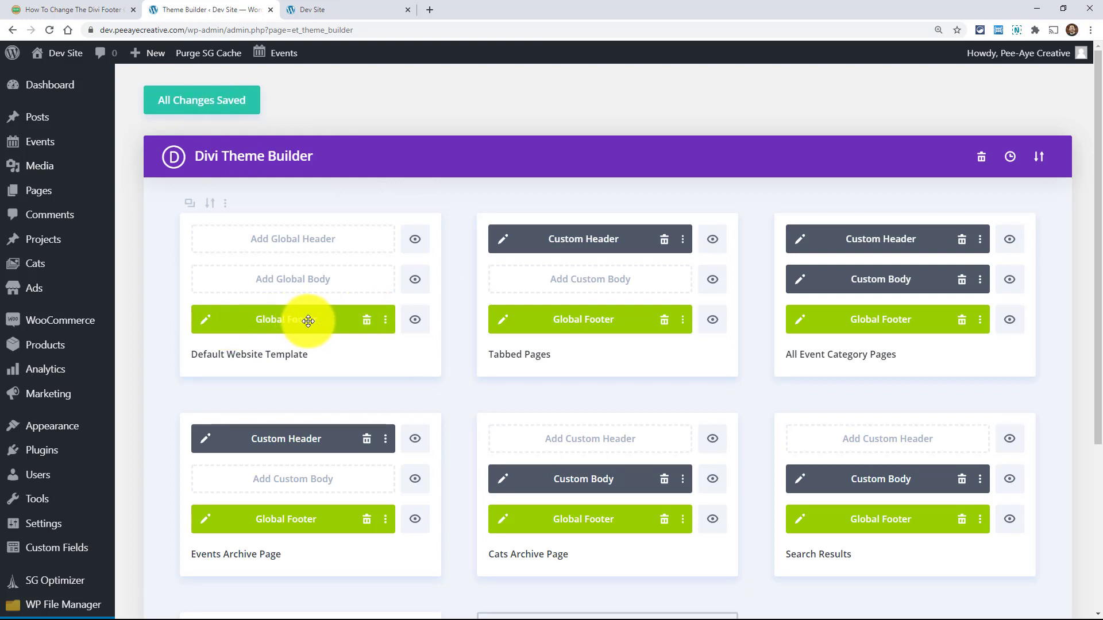
left_click(307, 7)
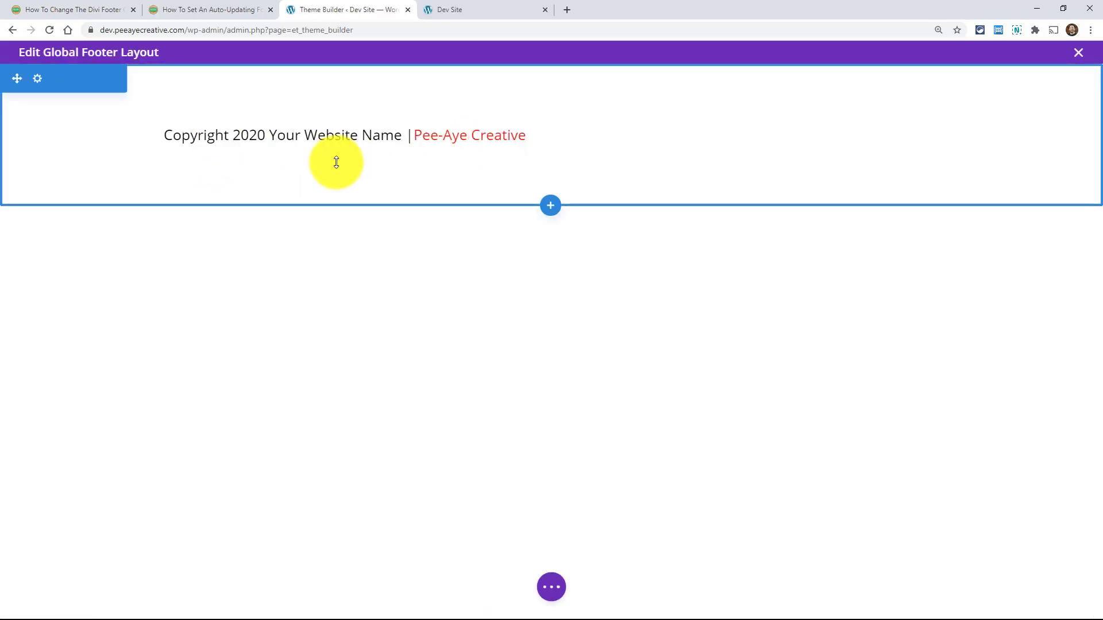
Step: Go back to the footer credits article and scroll to 'Method #3: Use The Divi Theme Builder'
left_click(53, 10)
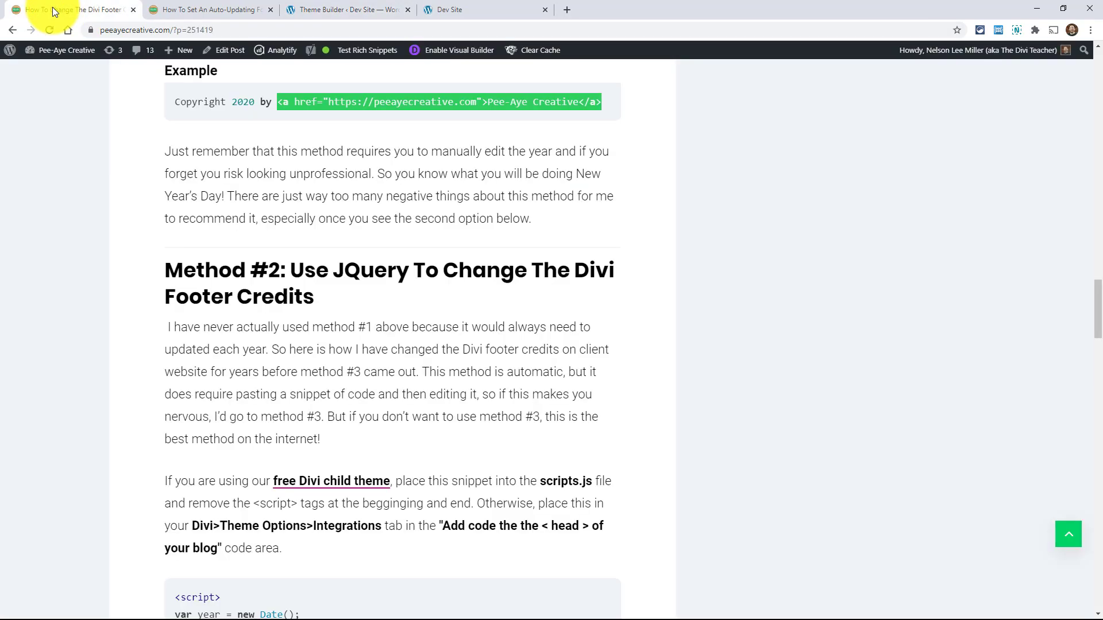
left_click(277, 217)
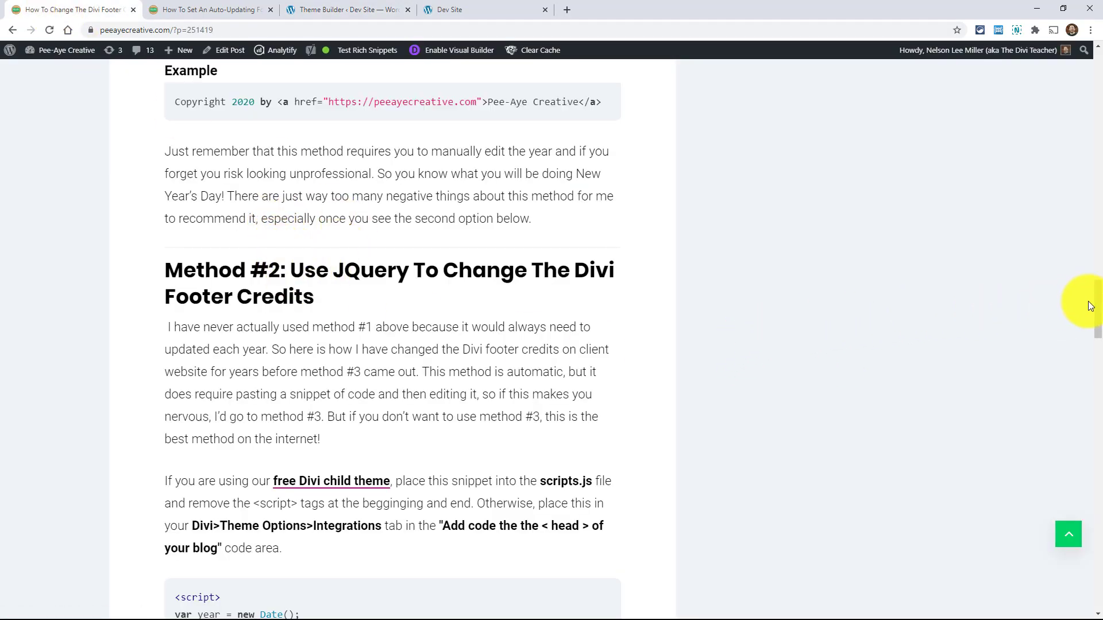
left_click_drag(1098, 298, 1086, 320)
scroll(1085, 314, "down", 10)
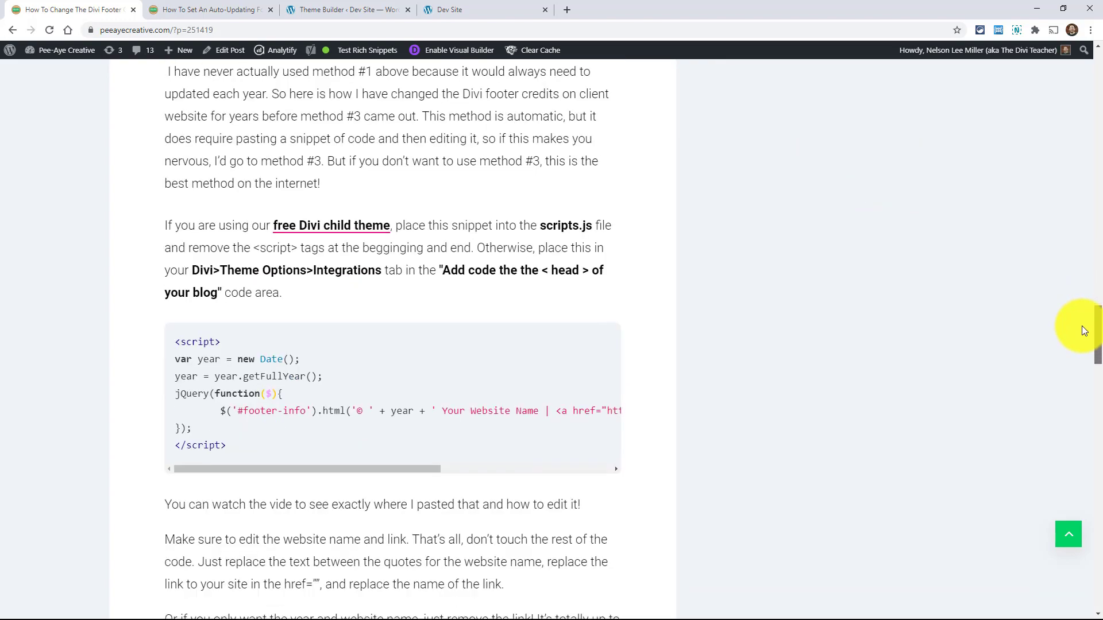
scroll(1074, 361, "down", 3)
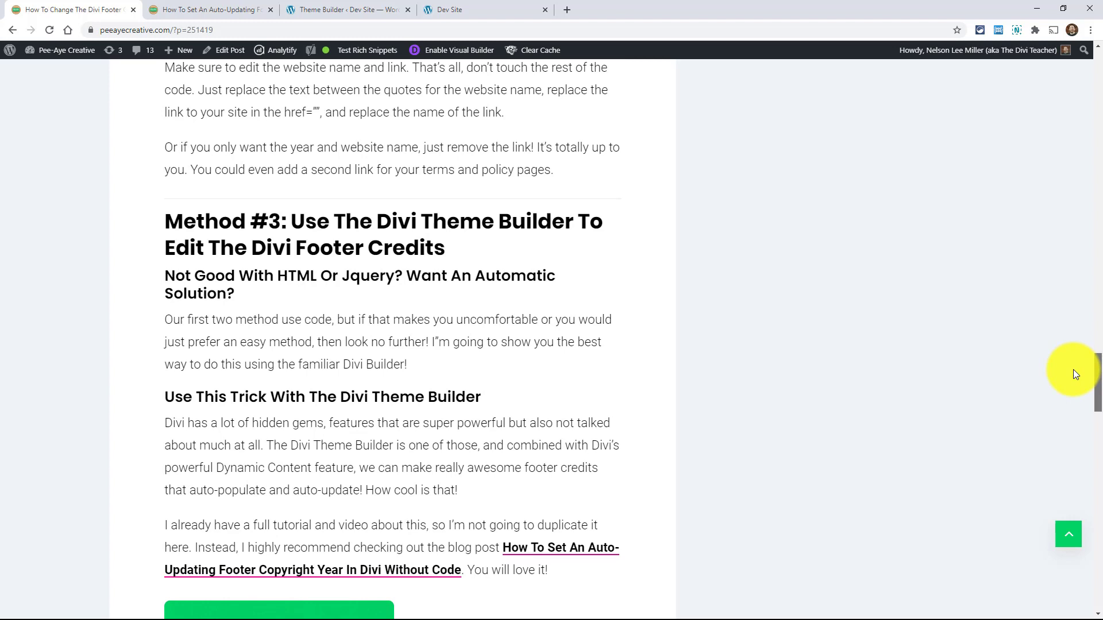